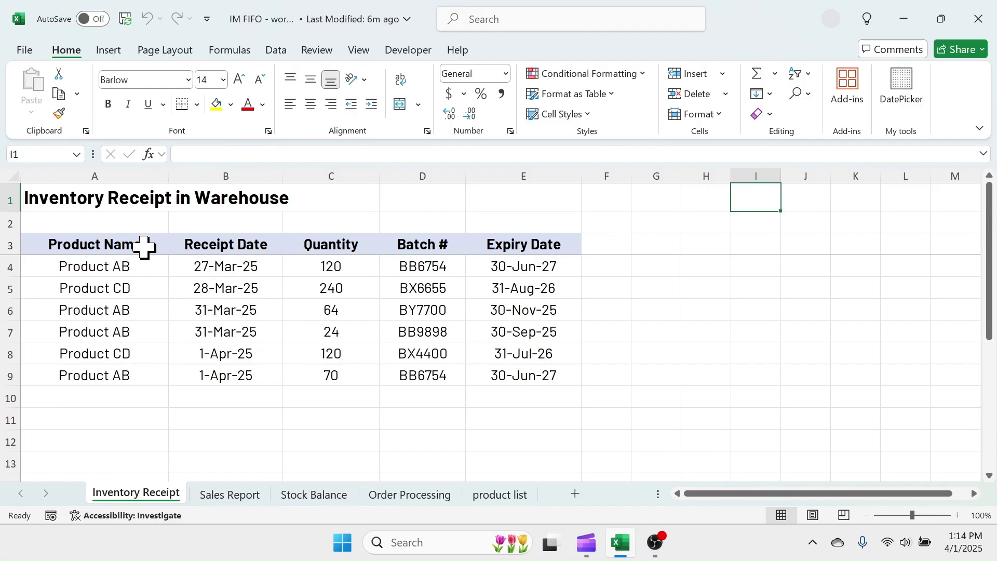
Review the Inventory Receipt columns: Product Name, Receipt Date, Quantity, Batch # and Expiry Date.
left_click_drag(143, 246, 132, 378)
left_click_drag(231, 248, 239, 376)
left_click_drag(340, 244, 330, 376)
left_click_drag(423, 223, 431, 376)
left_click_drag(516, 244, 499, 379)
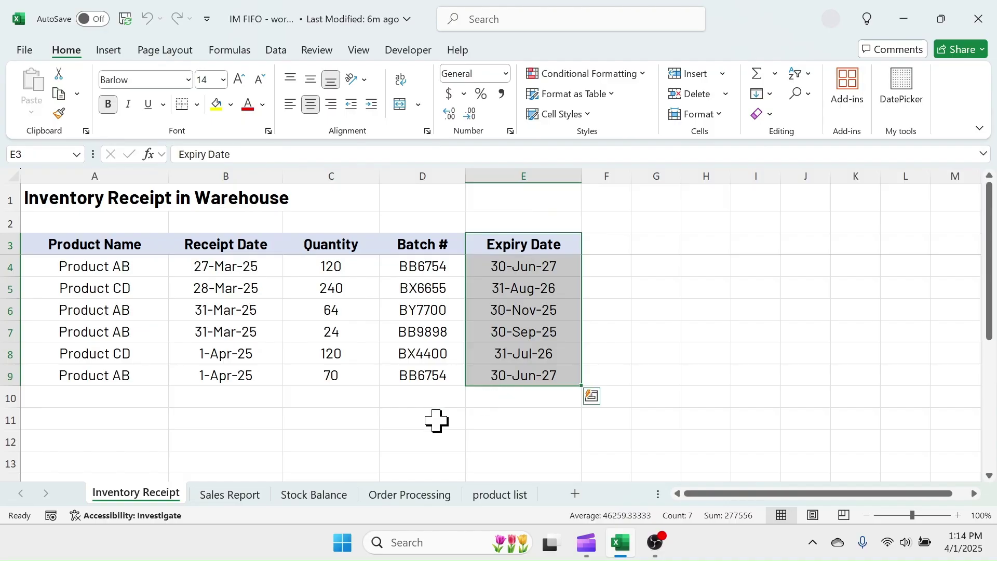
Look over the Sales Report, Stock Balance and Order Processing sheets.
left_click(228, 495)
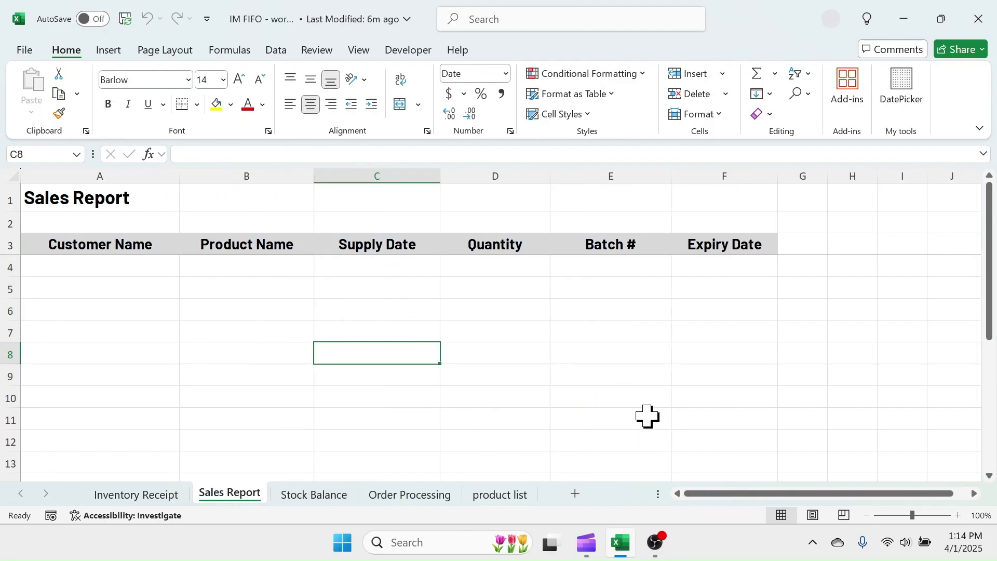
left_click(143, 495)
left_click(223, 495)
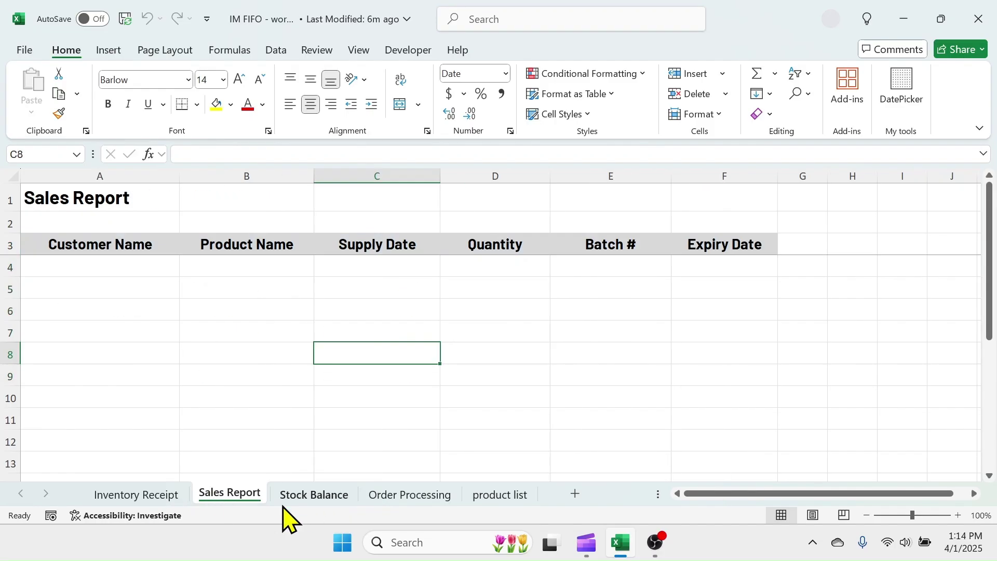
left_click(317, 496)
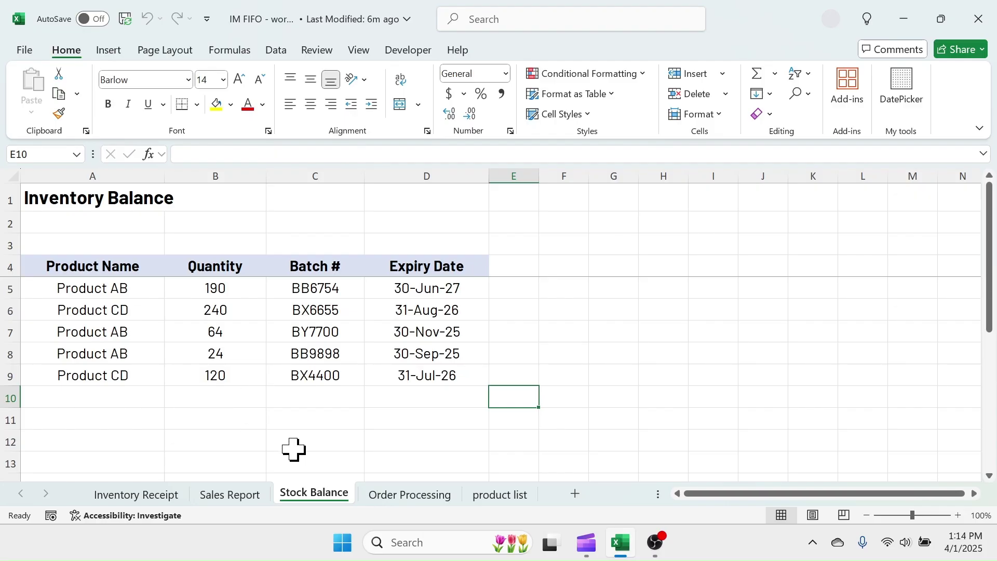
left_click(400, 499)
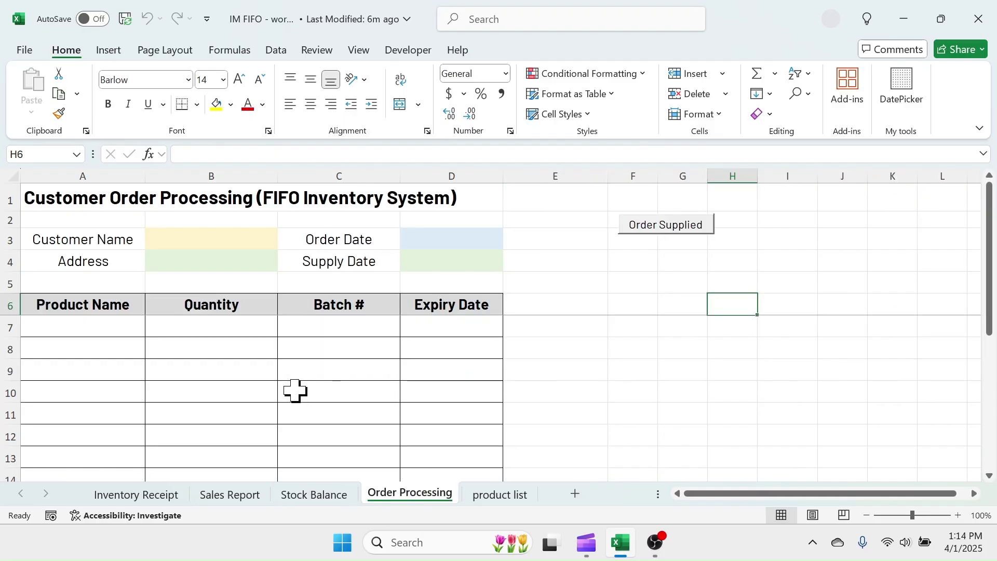
left_click(99, 326)
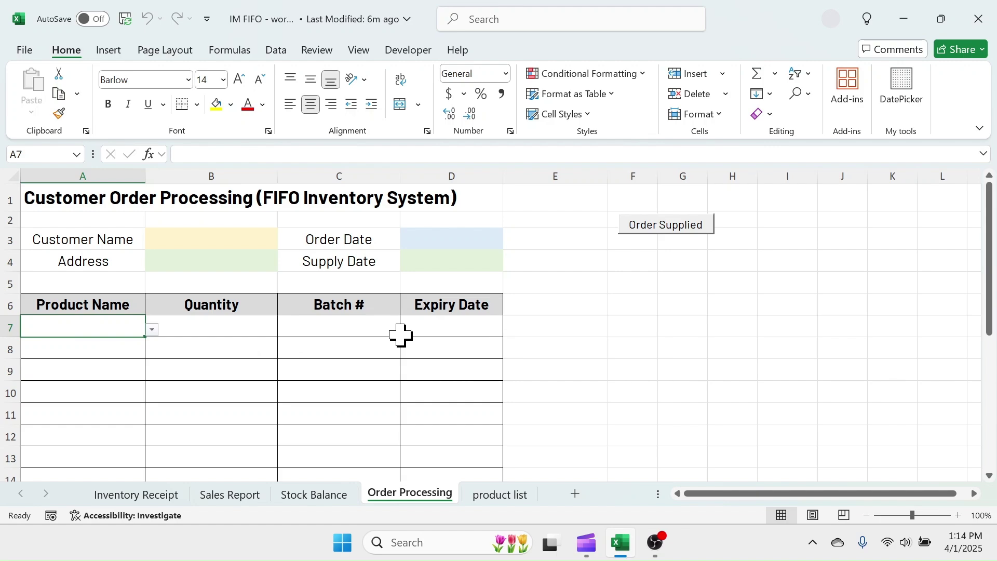
Review the six product names on the product list sheet.
left_click(499, 495)
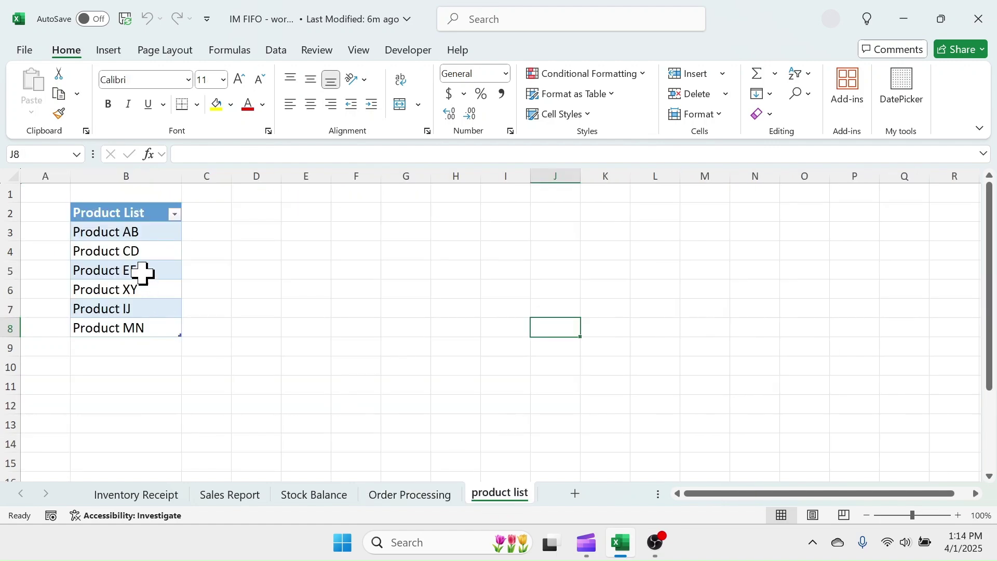
left_click(134, 239)
left_click(129, 251)
left_click_drag(139, 230, 134, 329)
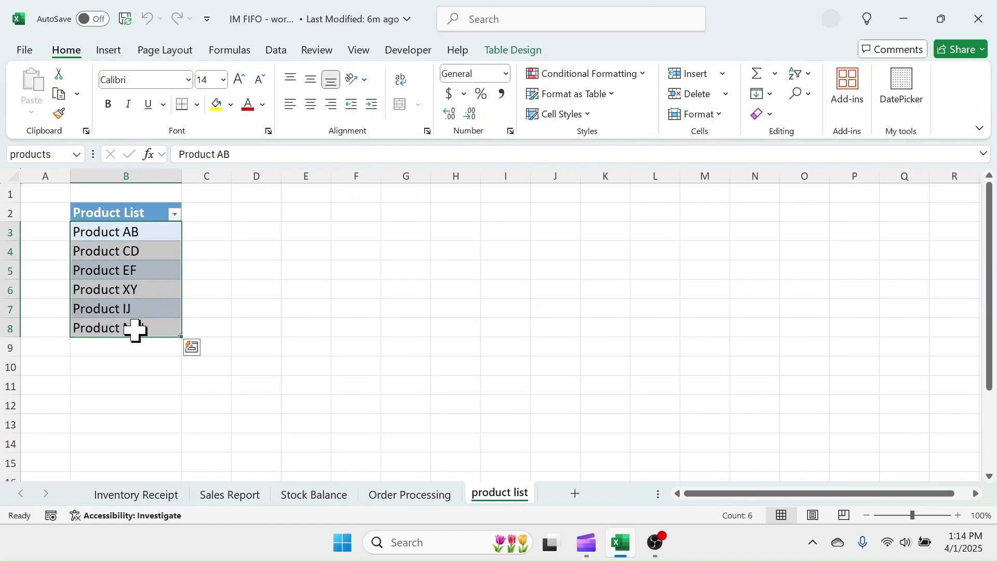
left_click(355, 308)
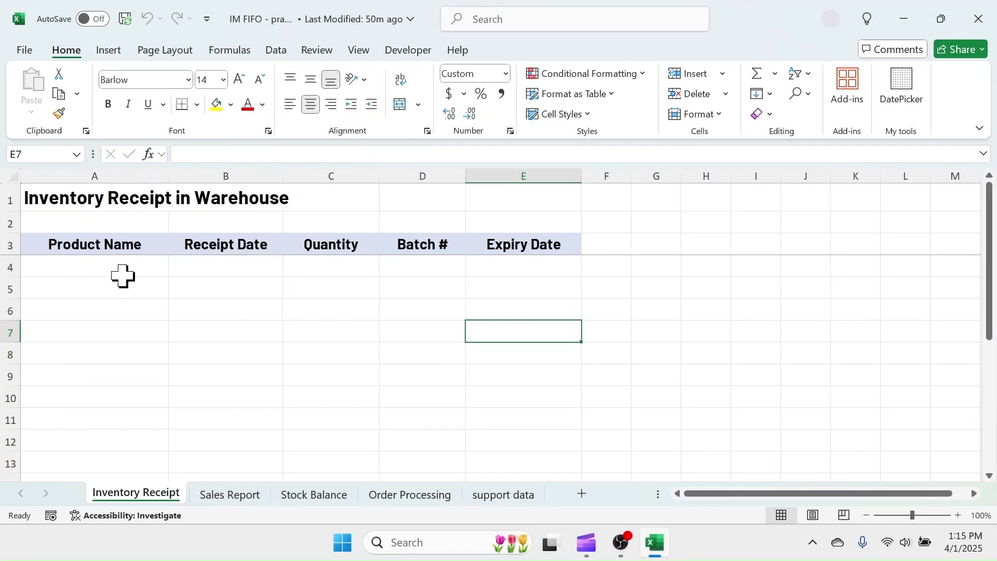
Enter Product AB, receipt date 28-Mar-25, quantity 160 and batch BV0987 in row 4.
left_click(122, 275)
left_click(177, 269)
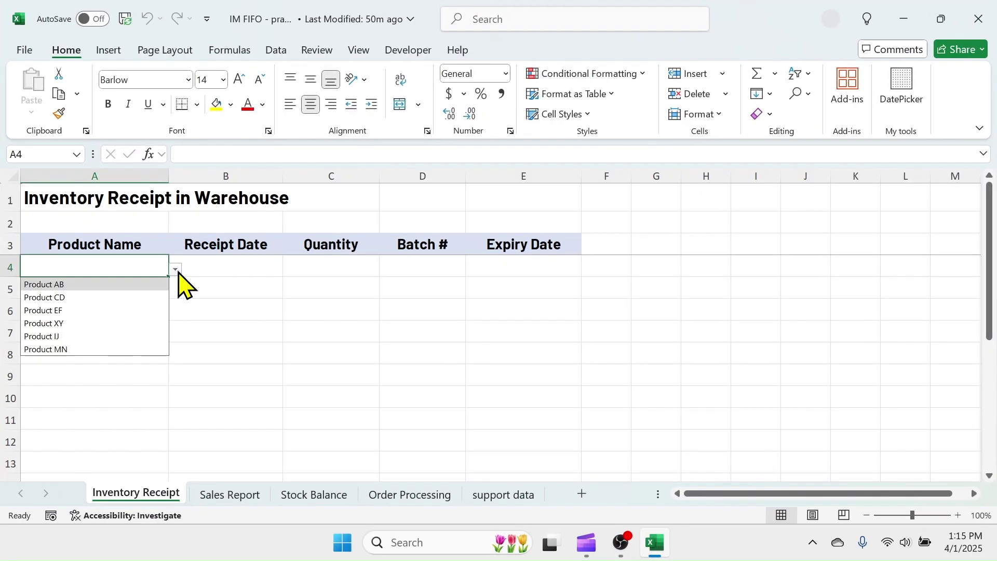
left_click(67, 284)
left_click(200, 263)
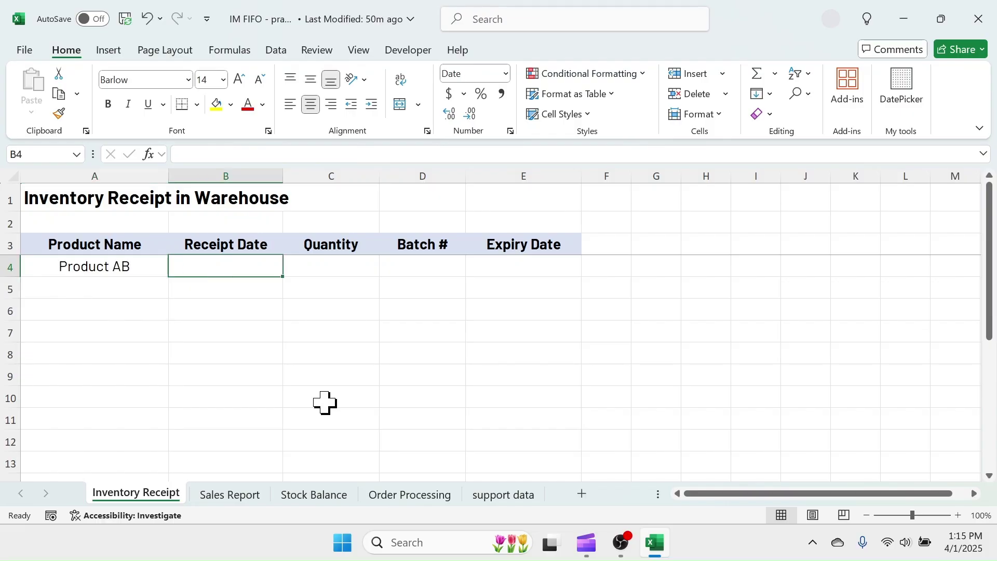
type("3/28")
key("Return")
left_click(334, 271)
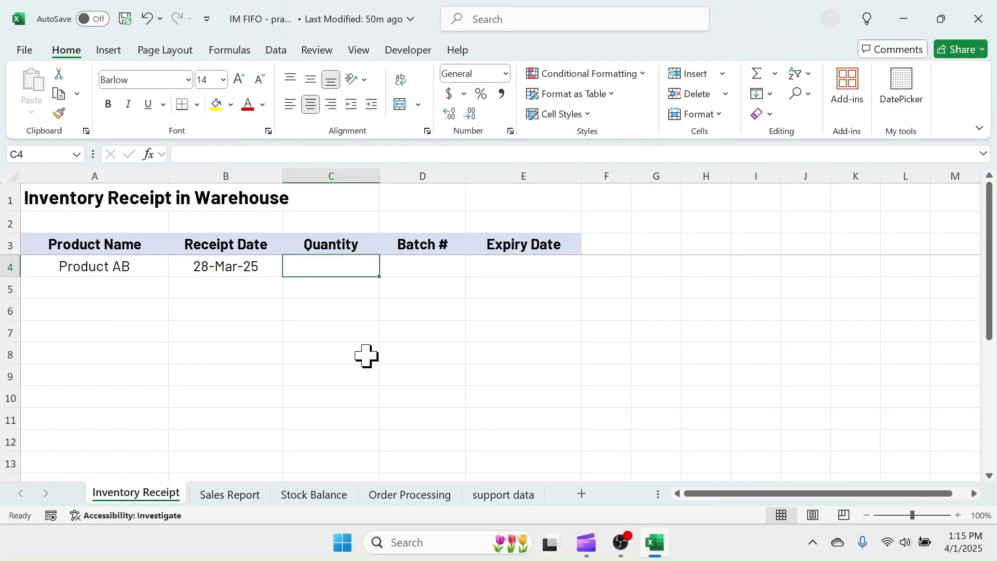
type("160")
left_click(416, 266)
type("BV")
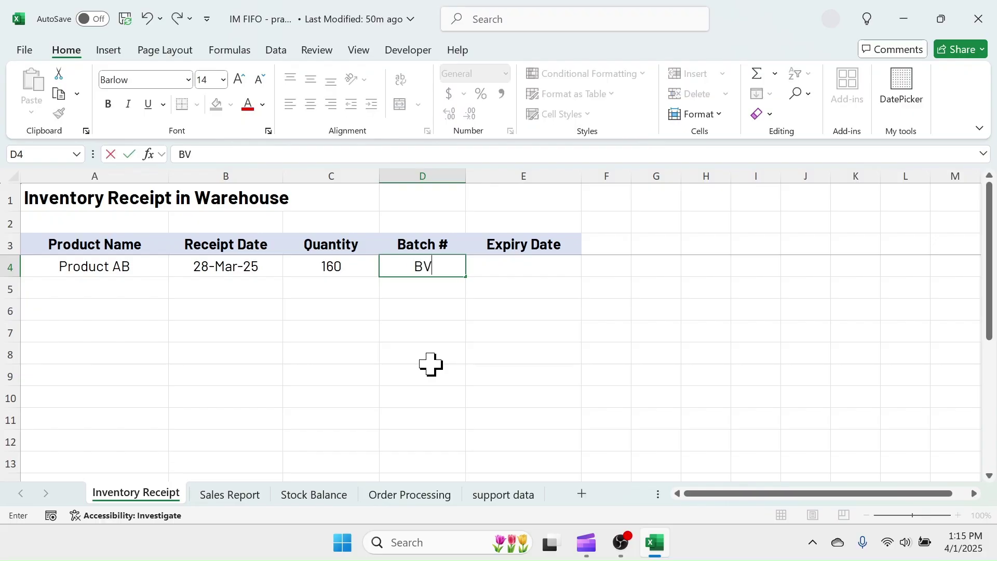
type("0987")
Set E4's expiry date to 30-Jun-27 with the calendar picker.
left_click(525, 274)
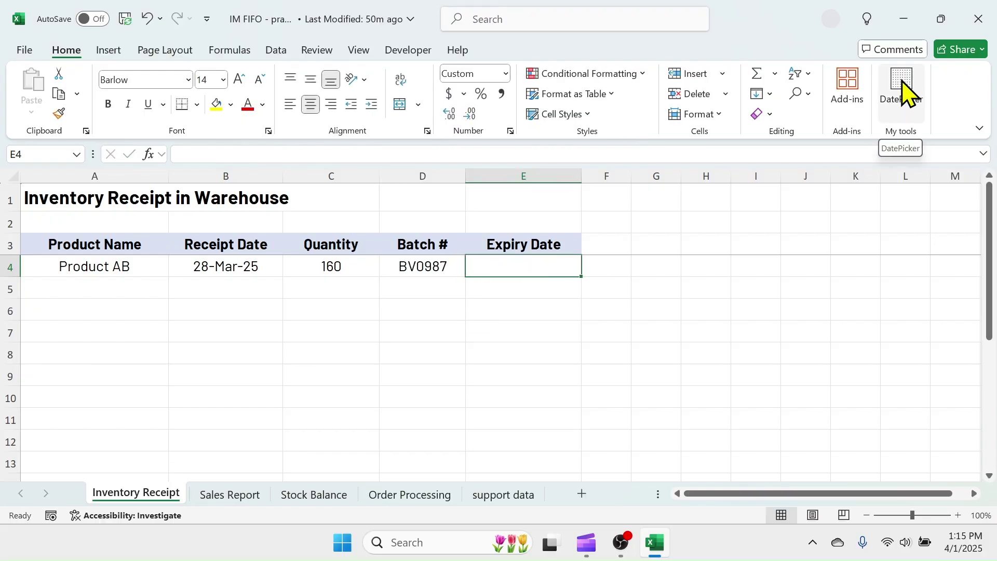
left_click(906, 94)
left_click(614, 164)
left_click(580, 215)
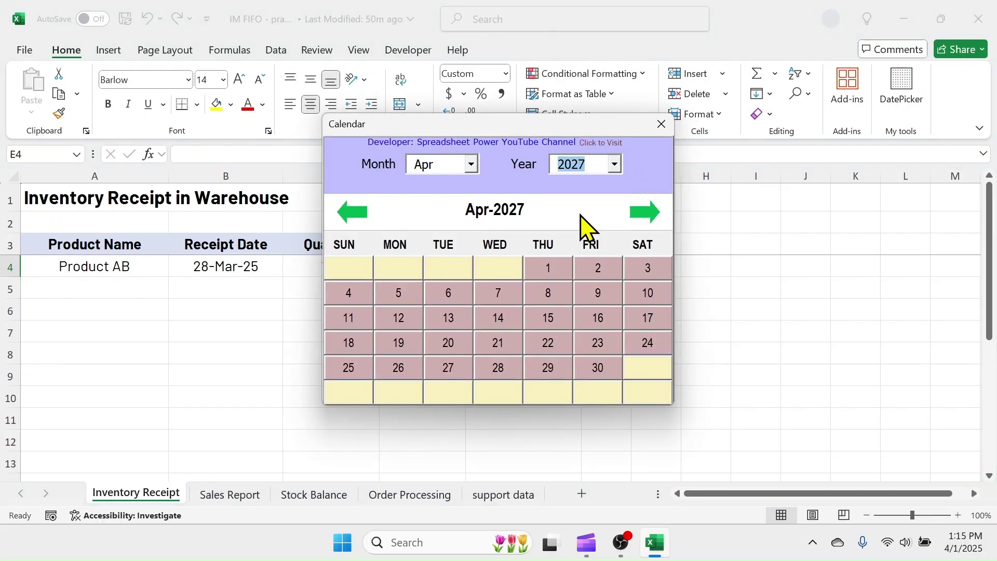
left_click(471, 164)
left_click(441, 260)
left_click(498, 368)
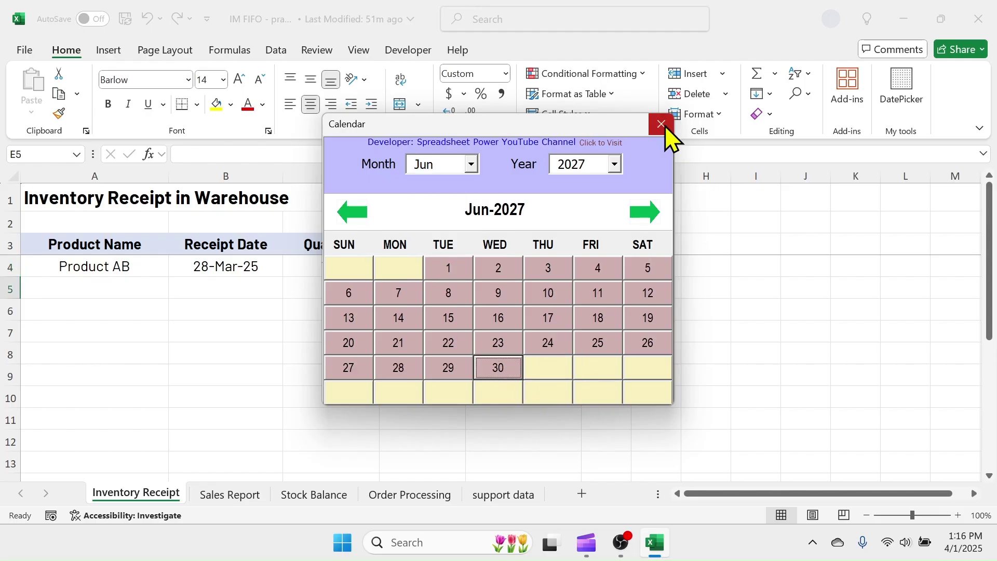
left_click(661, 125)
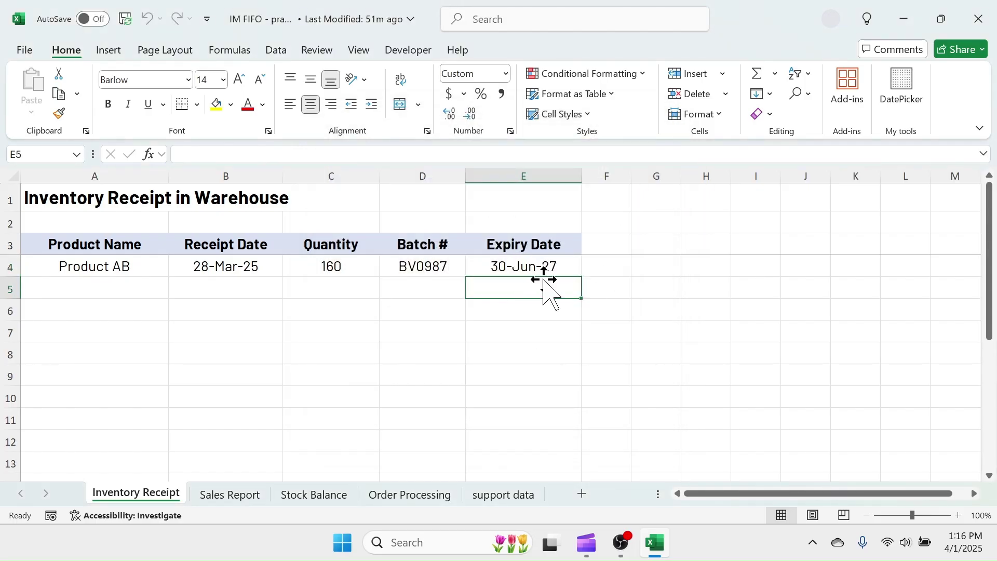
Fill row 5 with Product AB, a receipt date of the 1st, quantity 90 and batch BV9871.
left_click(130, 288)
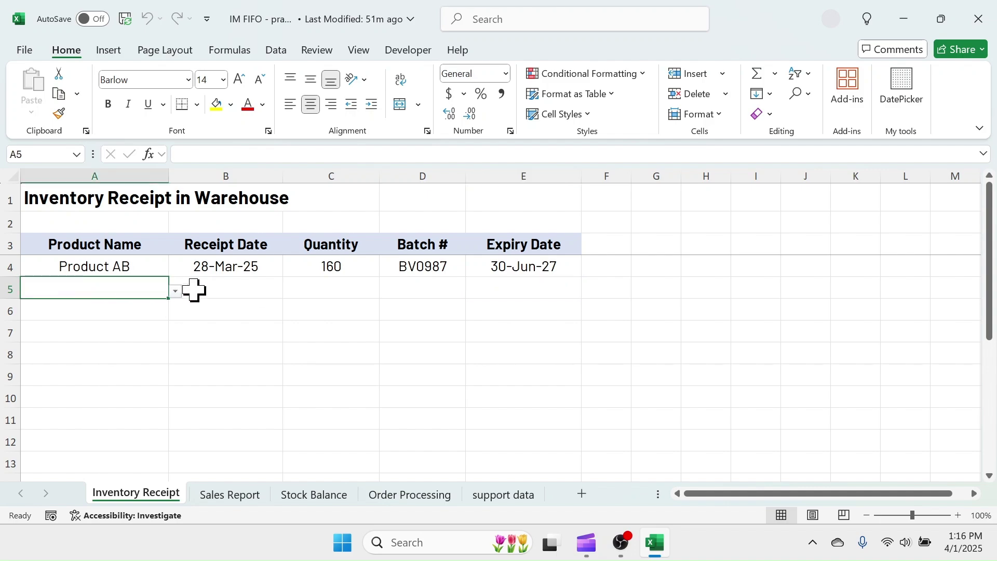
left_click(175, 289)
left_click(58, 305)
left_click(228, 289)
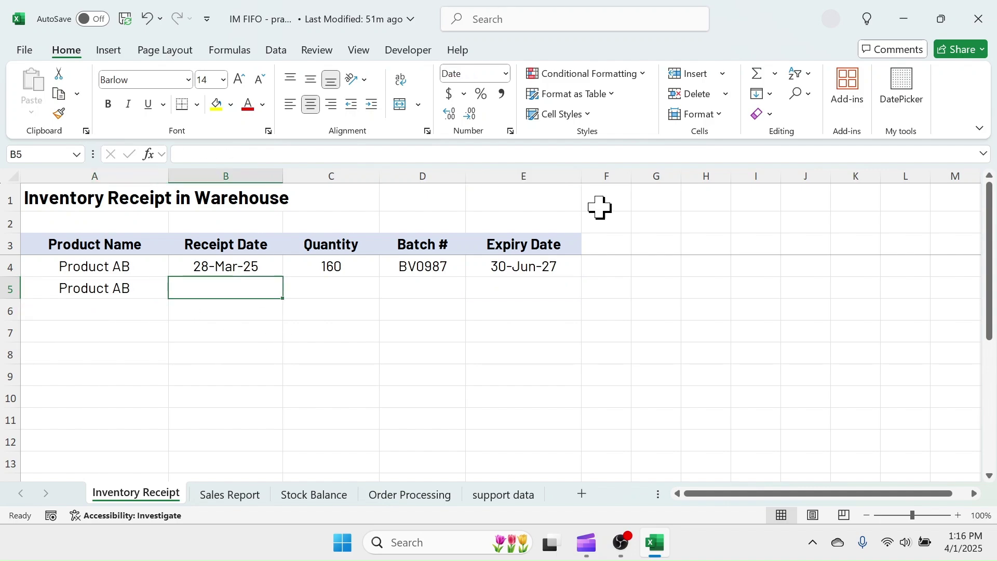
left_click(901, 86)
left_click(444, 267)
left_click(340, 291)
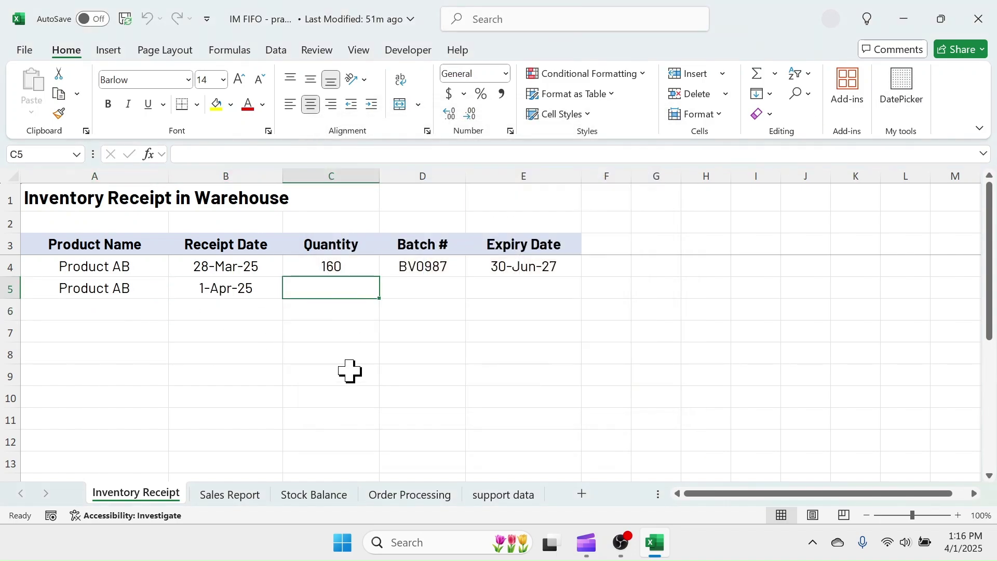
type("90")
left_click(443, 289)
type("V")
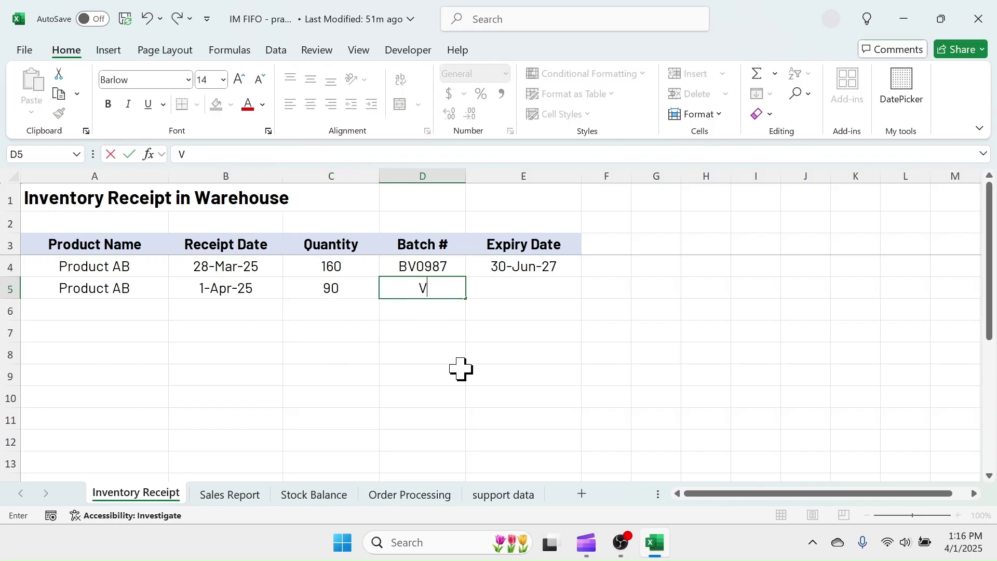
type("BV987")
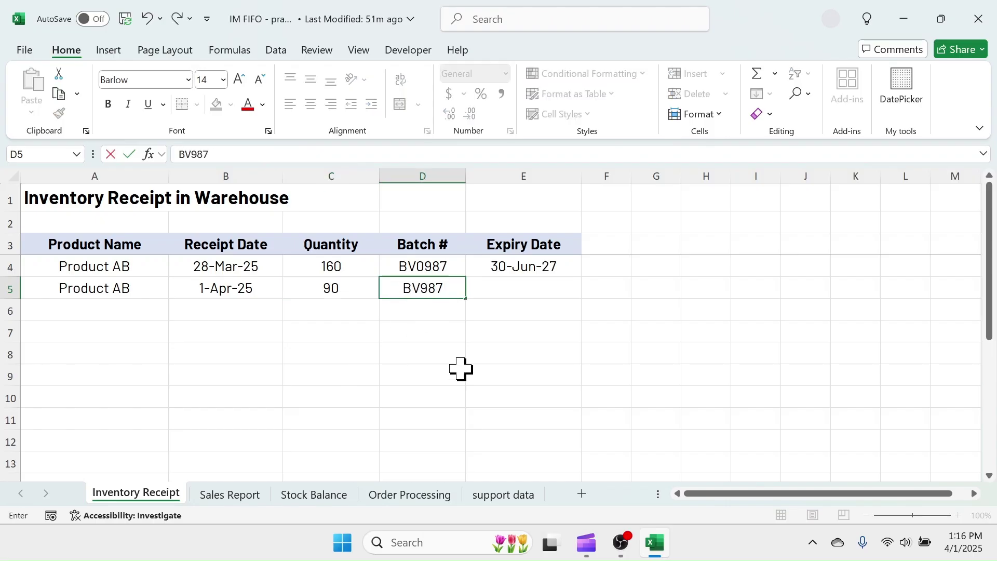
type("1")
left_click(519, 287)
Set E5's expiry date to 31-Dec-25.
left_click(903, 89)
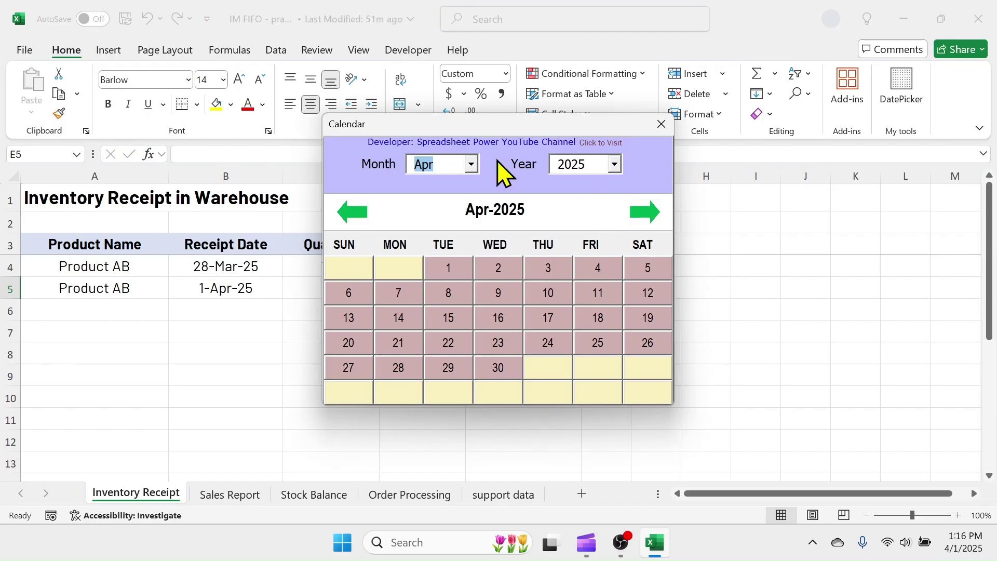
left_click(471, 164)
left_click(421, 348)
left_click(499, 368)
left_click(662, 124)
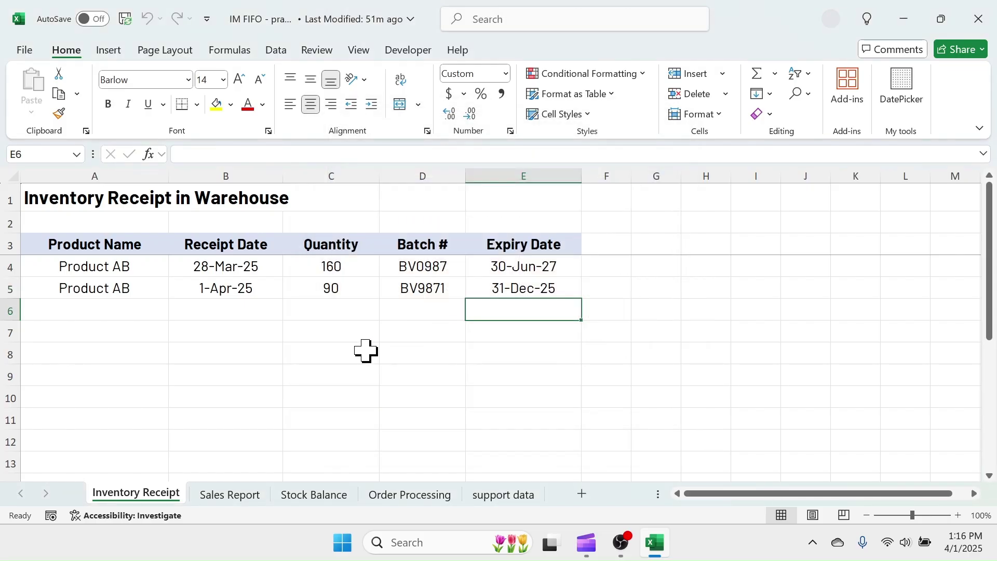
Record row 6: Product CD, 1-Apr-25, quantity 48, batch BX876, expiring 31-Oct-26.
left_click(95, 310)
type("Product CD")
key("Tab")
type("1-Apr-25")
key("Tab")
type("48")
key("Tab")
type("BX876")
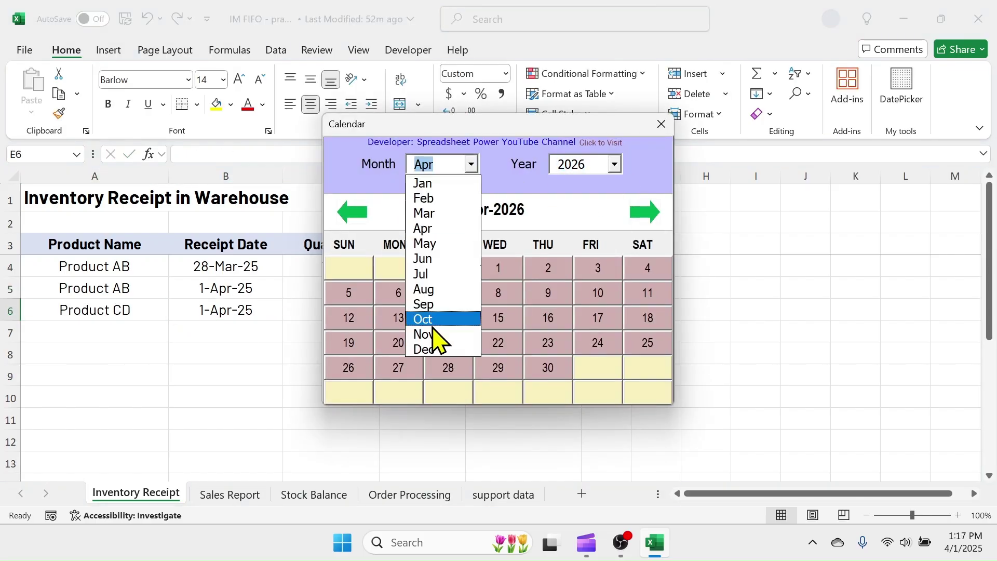
left_click(422, 319)
left_click(647, 367)
left_click(661, 124)
Record row 7: Product AB, 1-Apr-25, quantity 60, batch BY6655, expiring 31-May-25.
left_click(44, 349)
type("1-Apr-2560BY")
left_click(903, 89)
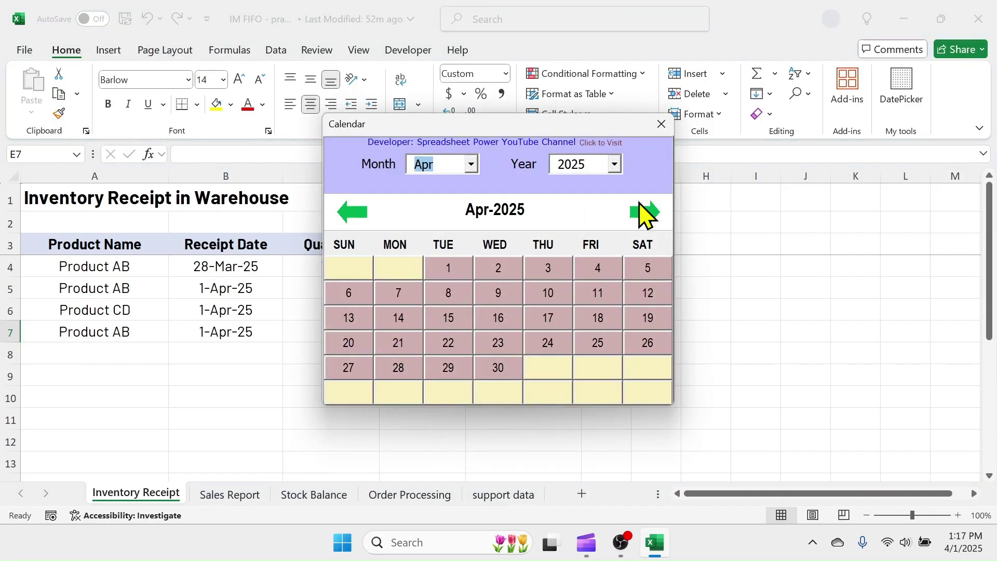
left_click(471, 164)
left_click(422, 242)
left_click(647, 368)
Record row 8: Product AB, 1-Apr-25, quantity 24, batch BV0987, with E4's 30-Jun-27 expiry copied in.
left_click(95, 353)
left_click(44, 371)
key("Tab")
type("1-Apr-25")
key("Tab")
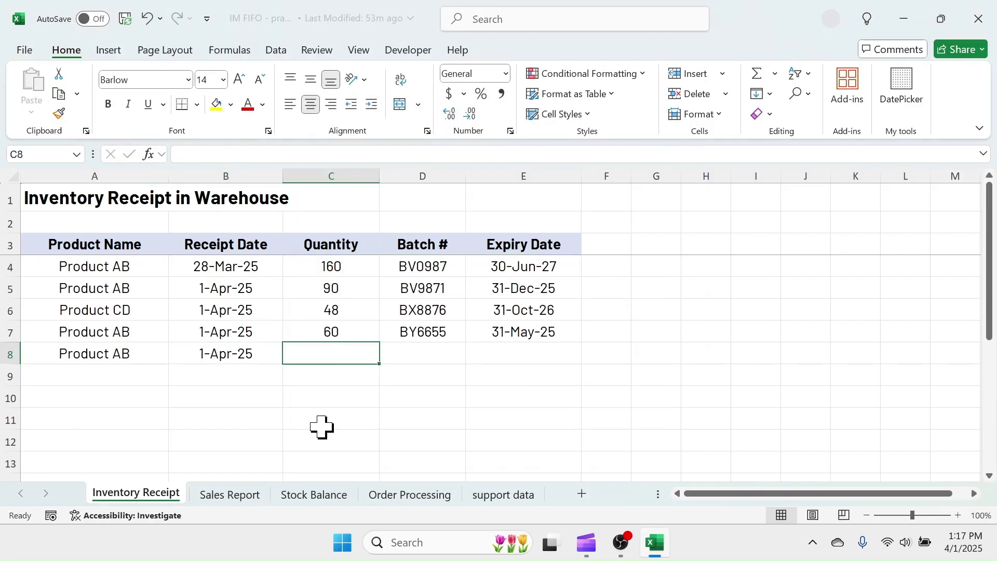
type("24")
key("Tab")
type("BV0987")
left_click(523, 267)
key("ctrl+c")
left_click(538, 356)
key("ctrl+v")
Record row 9: Product CD, 31-Mar-25, quantity 36, batch BX7890, expiring 28-Feb-26.
type("Product CD")
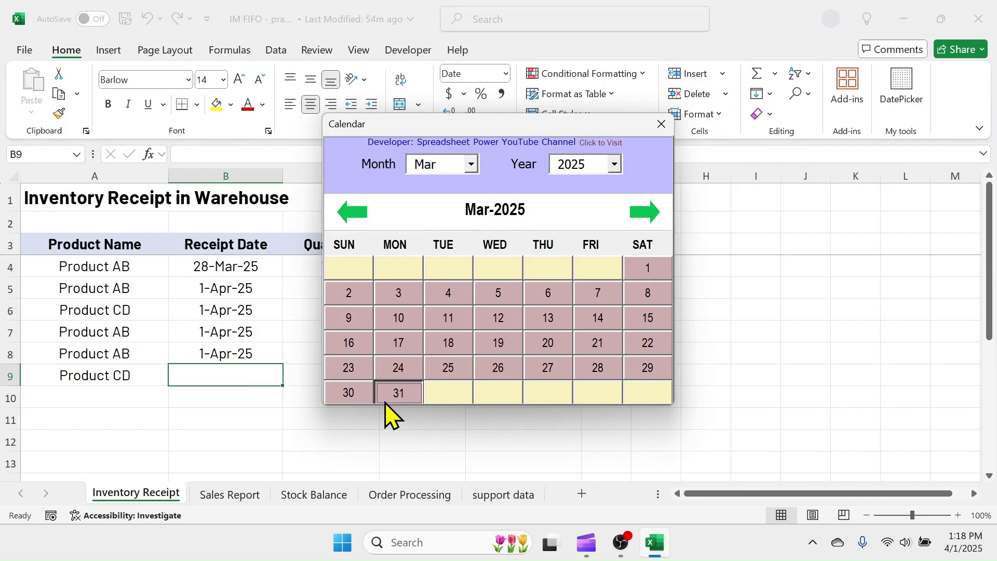
left_click(399, 393)
type("36BX7890")
left_click(518, 371)
left_click(901, 89)
left_click(614, 164)
left_click(571, 182)
left_click(647, 368)
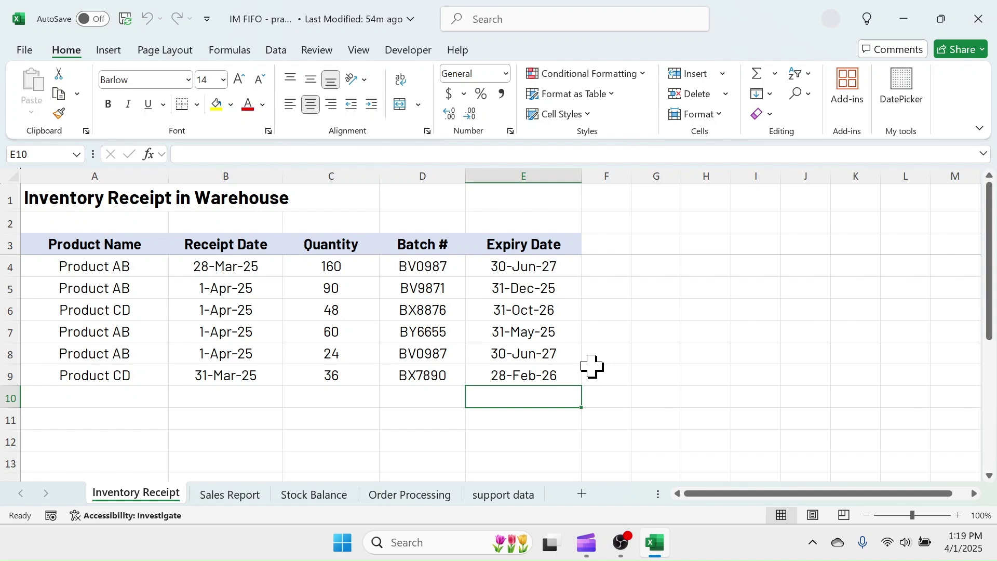
left_click_drag(82, 332, 525, 334)
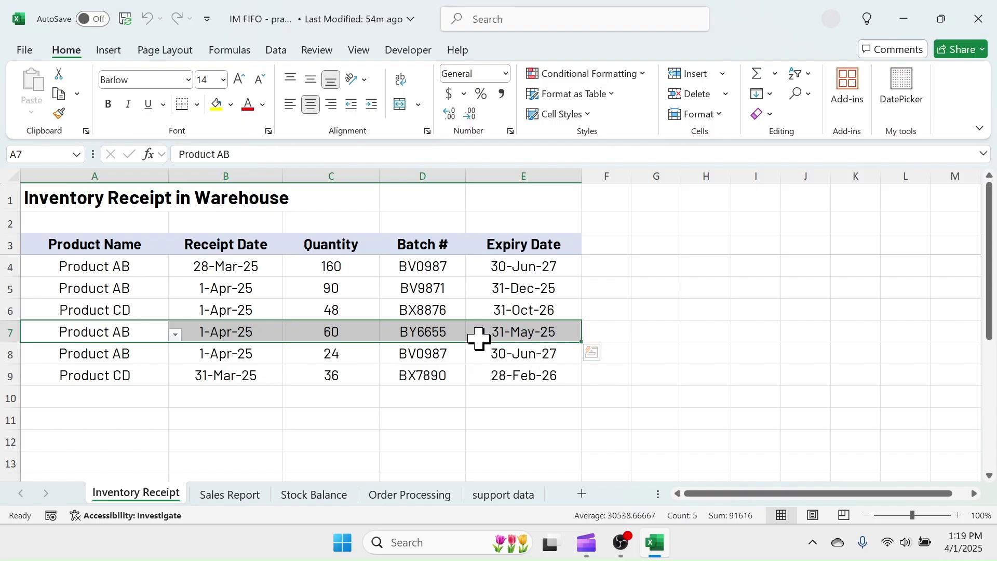
left_click(634, 331)
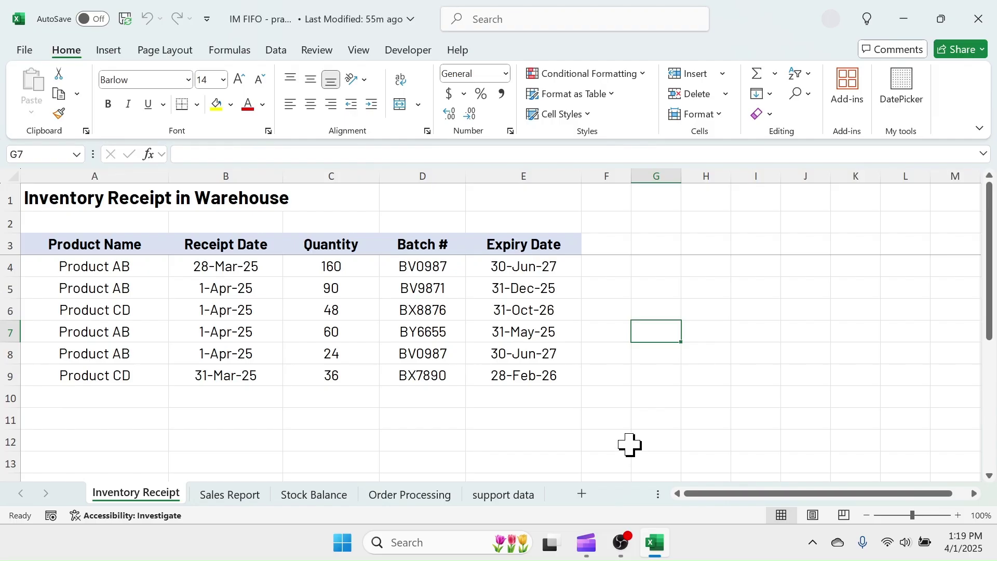
left_click(314, 494)
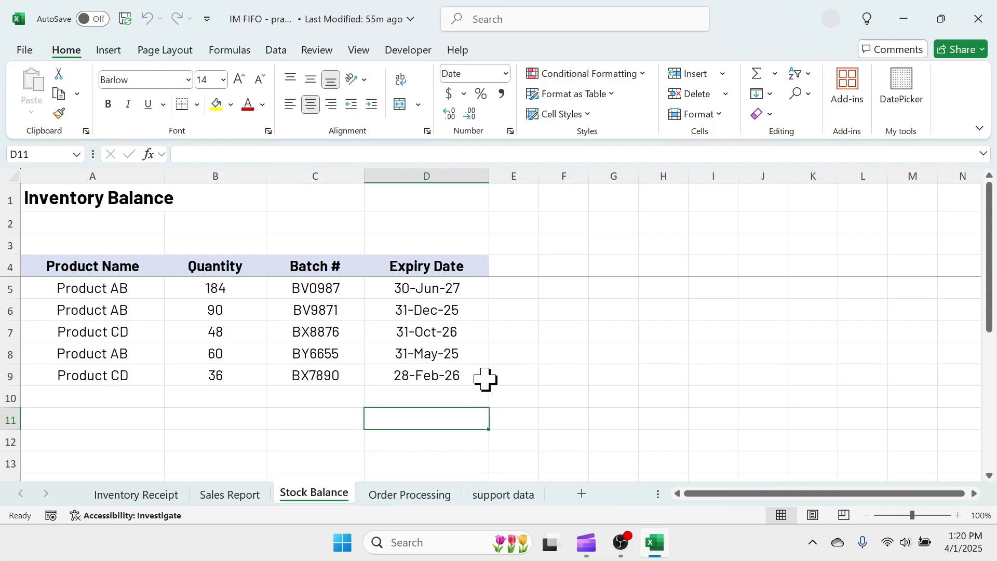
left_click(115, 286)
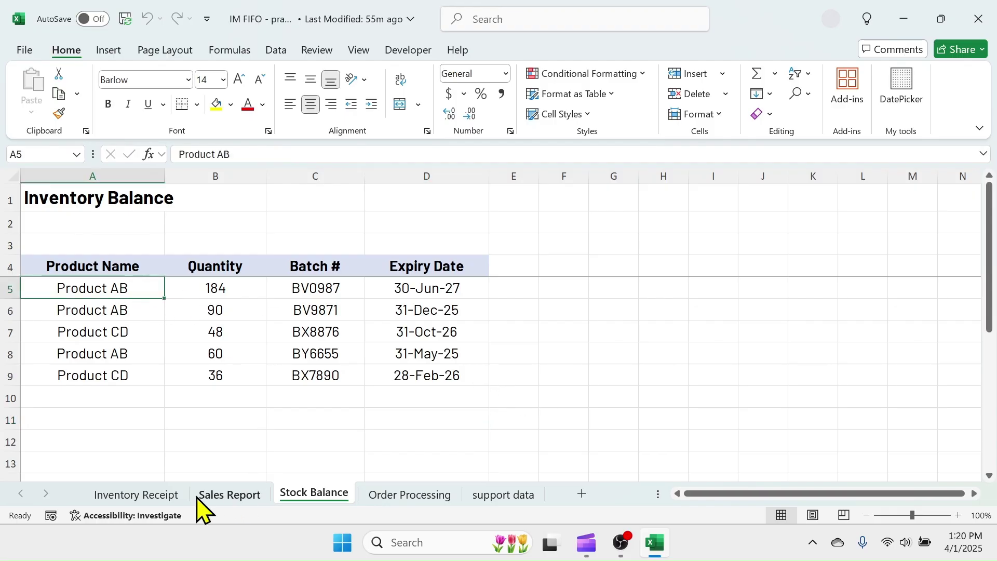
left_click(165, 497)
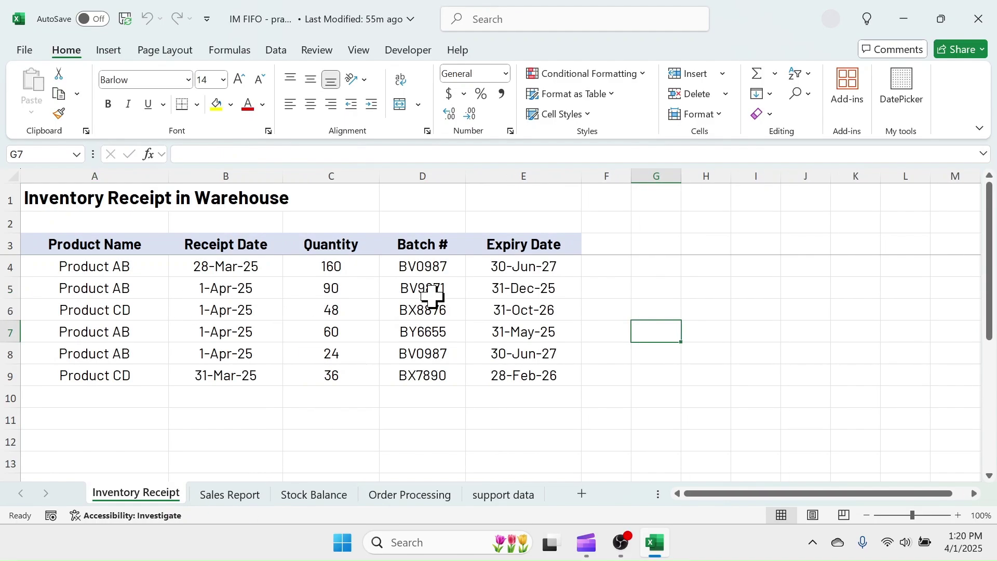
Total BV0987's 160 and 24 receipts to 184 and match it on Stock Balance.
left_click(334, 268)
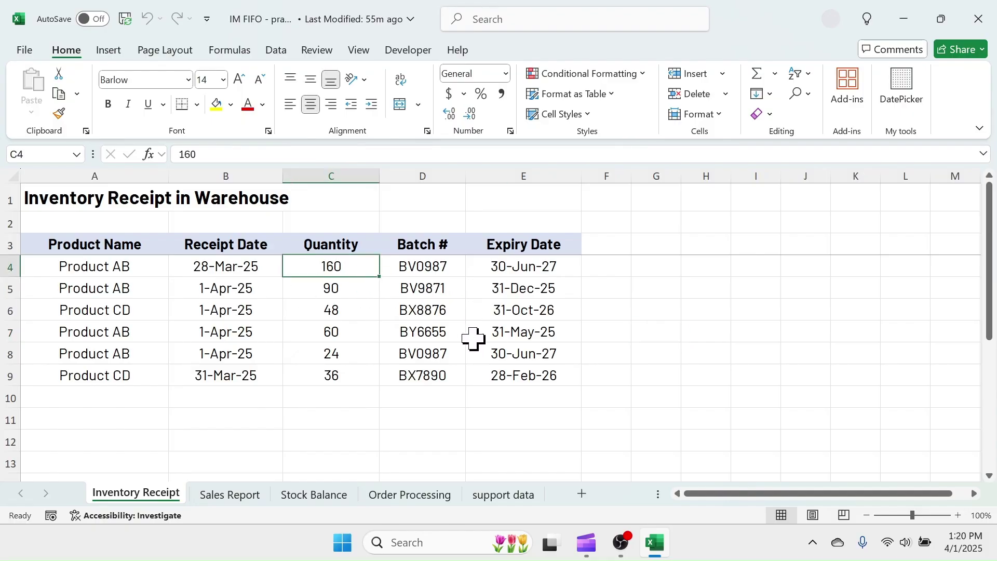
left_click(344, 357, "ctrl")
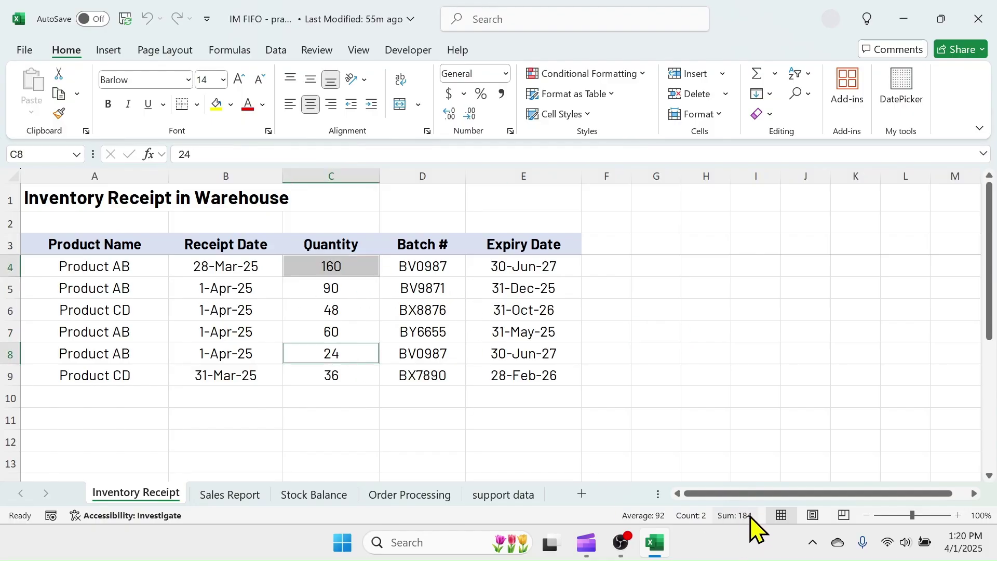
left_click(313, 496)
left_click(216, 287)
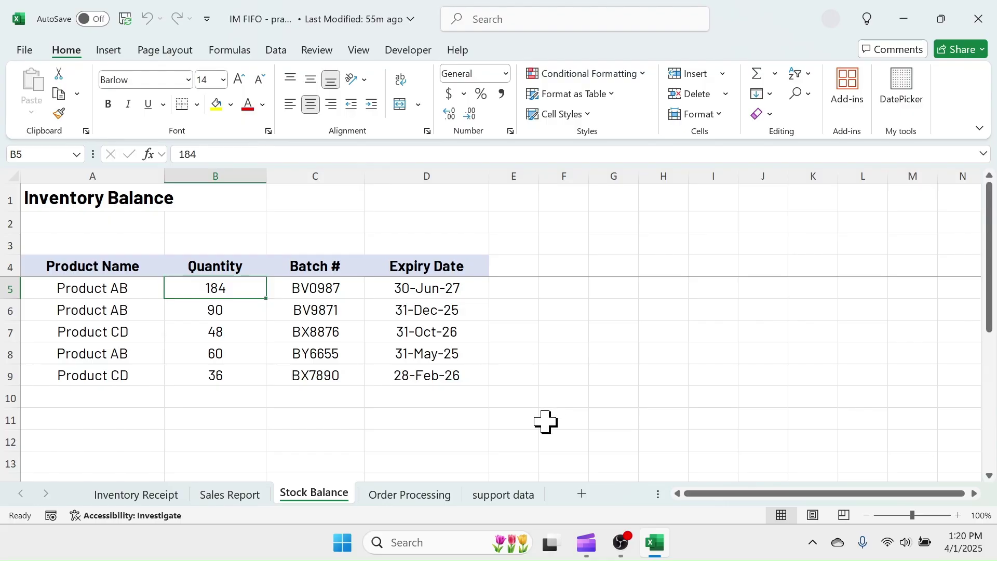
Enter the customer name, address and order date 31-Mar-25 on Order Processing.
left_click(449, 498)
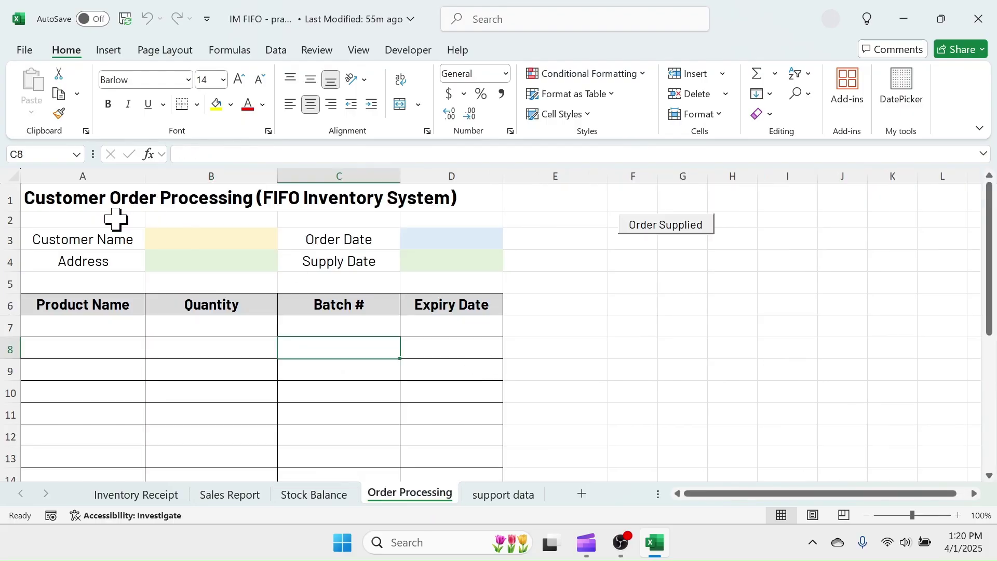
left_click(186, 241)
type("Customer")
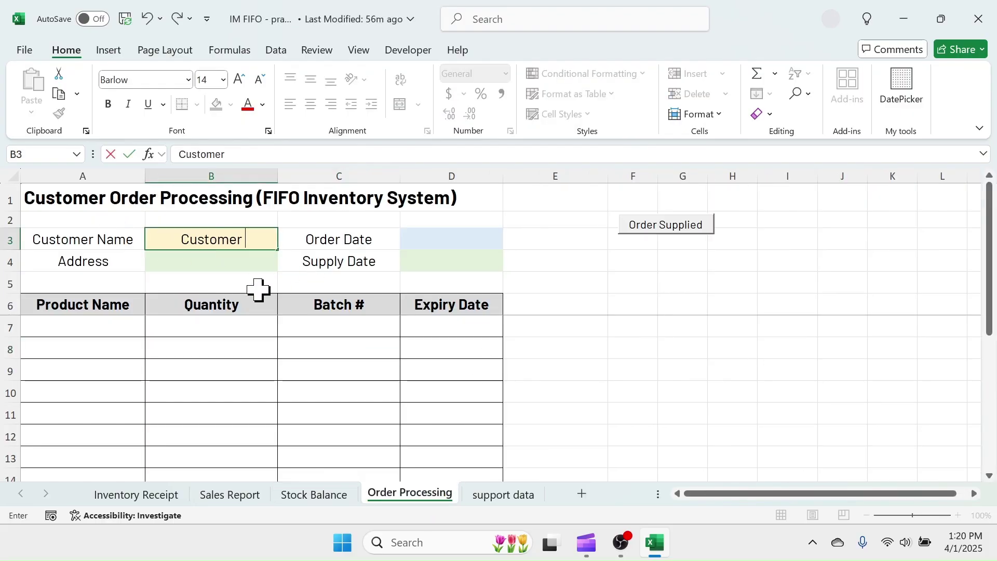
type(" 1")
key("Return")
type("add")
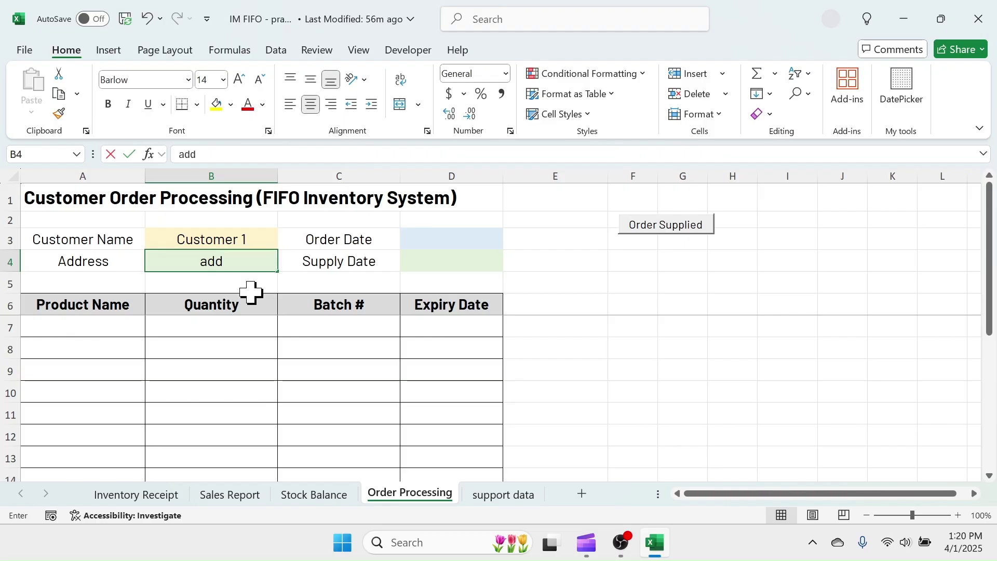
type("ress1")
left_click(466, 237)
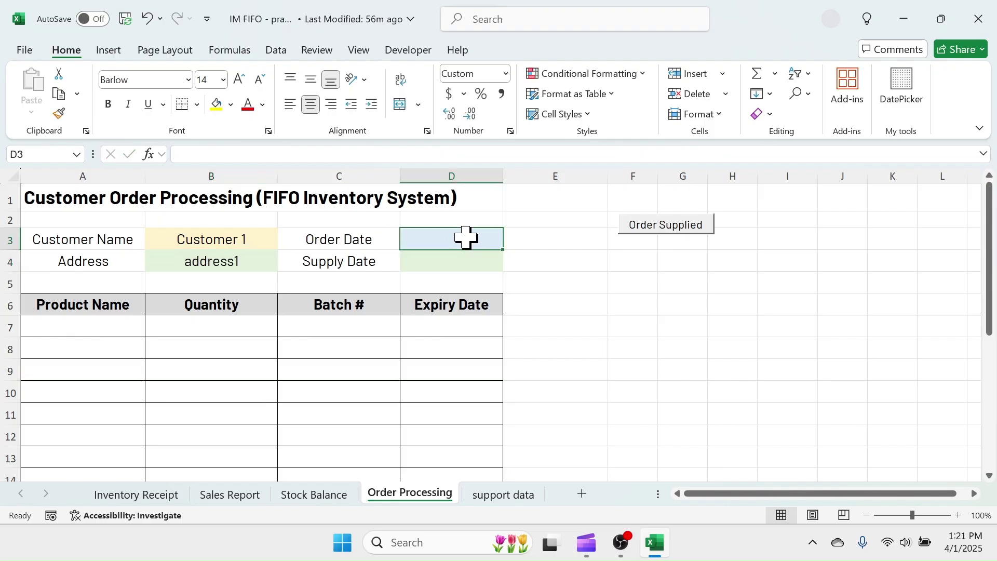
left_click(901, 91)
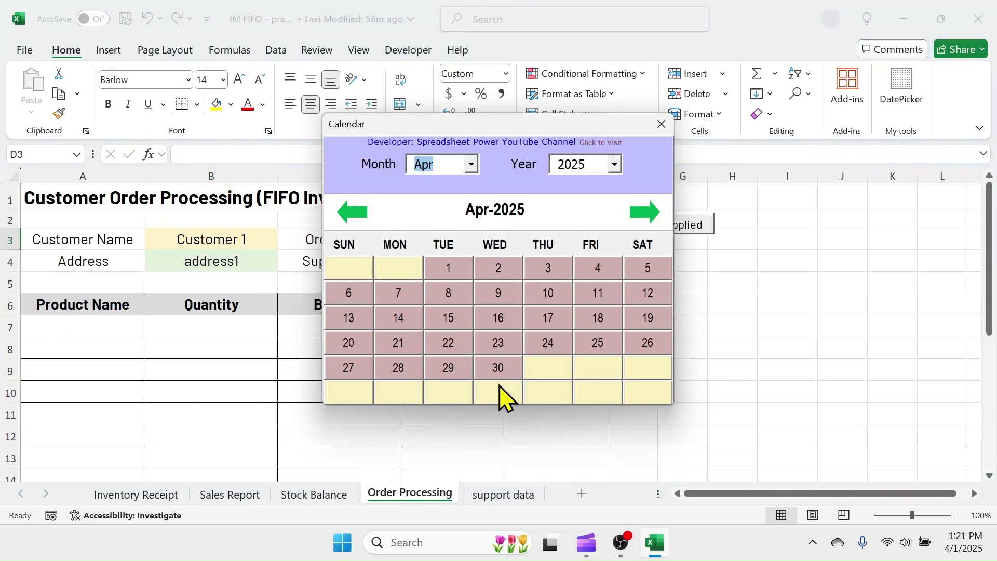
left_click(363, 214)
left_click(386, 397)
left_click(662, 123)
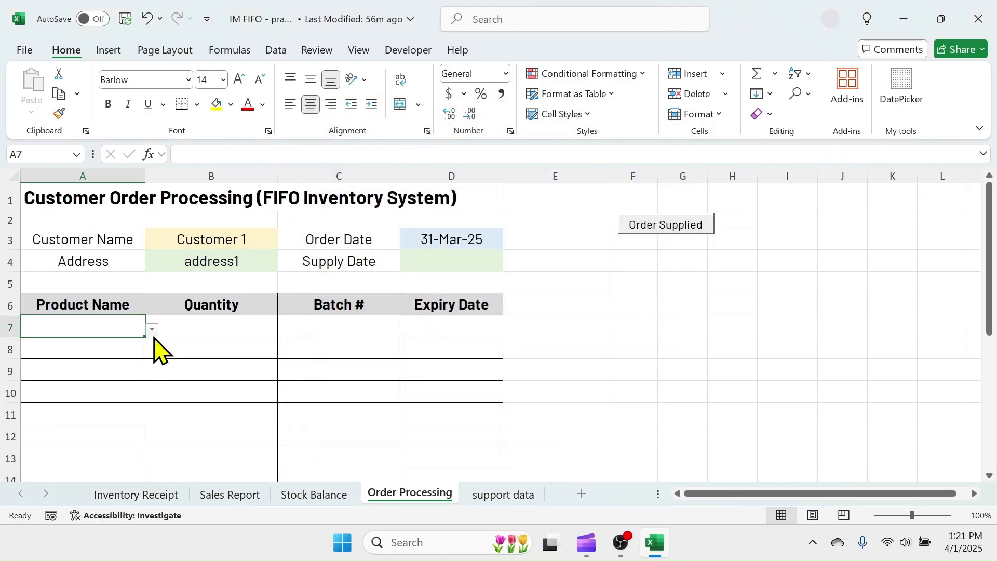
Order 18 of Product AB on the first order line.
left_click(152, 329)
left_click(56, 345)
left_click(214, 323)
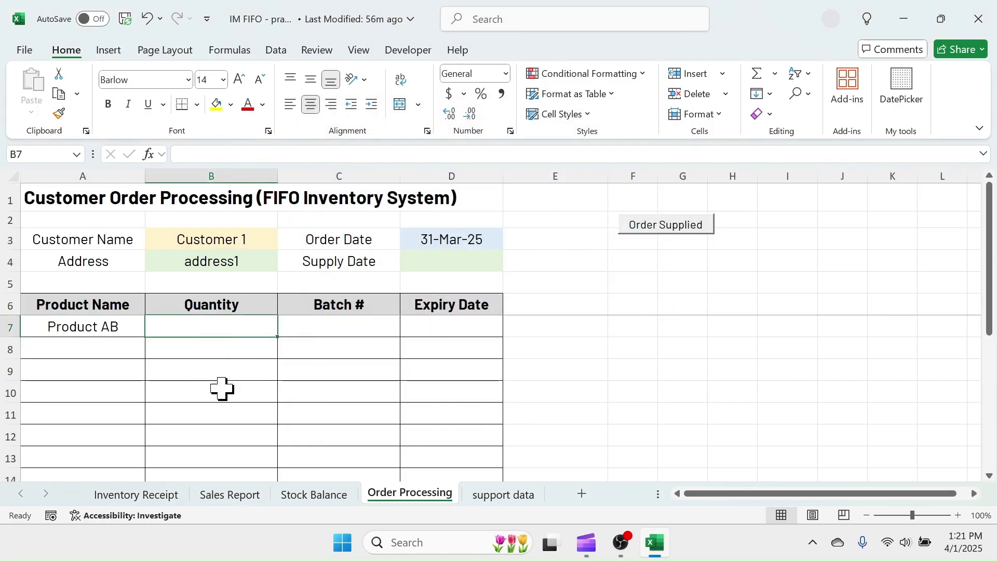
type("18")
key("Return")
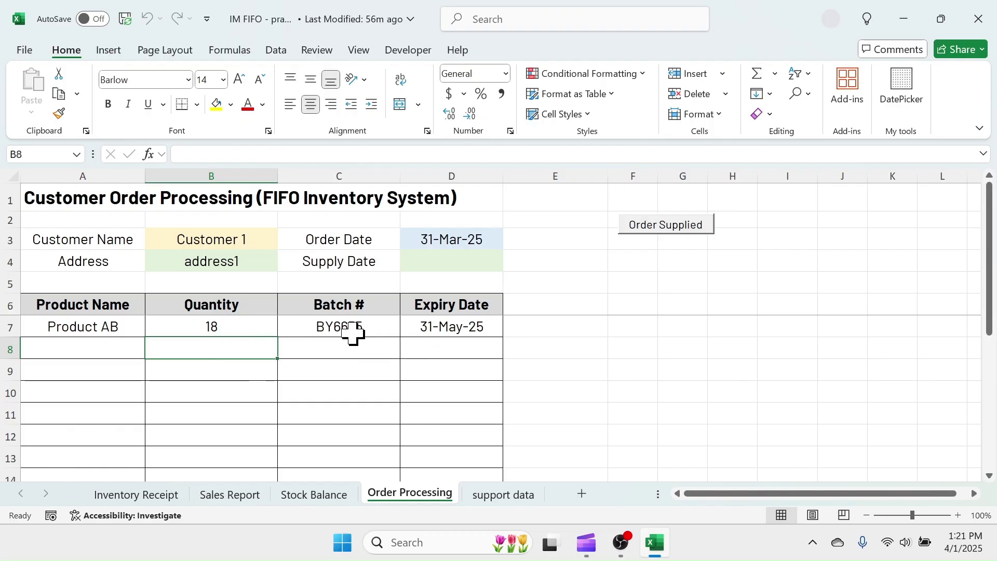
After checking Stock Balance, raise Product AB's order quantity in B7 to 70.
left_click(301, 496)
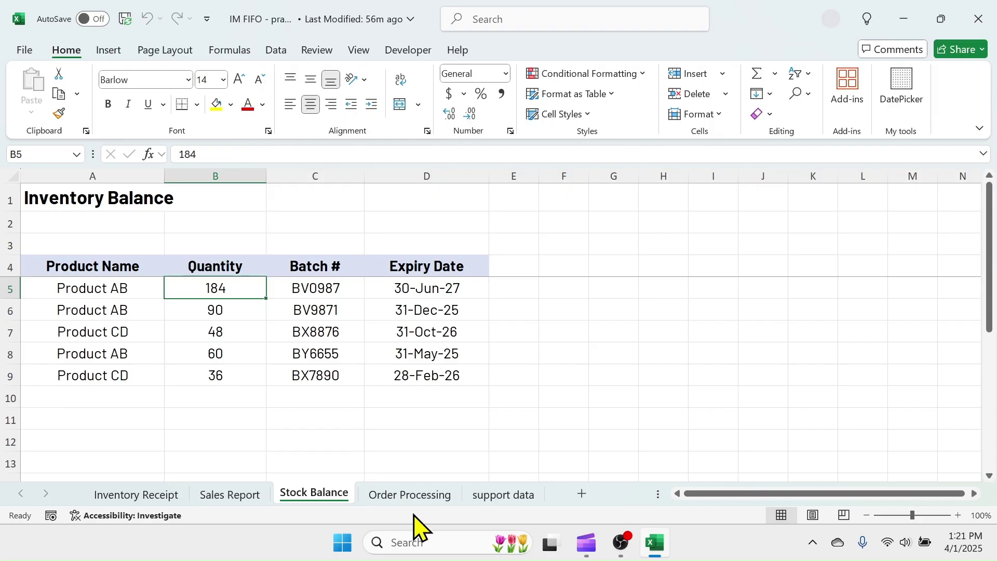
left_click(408, 495)
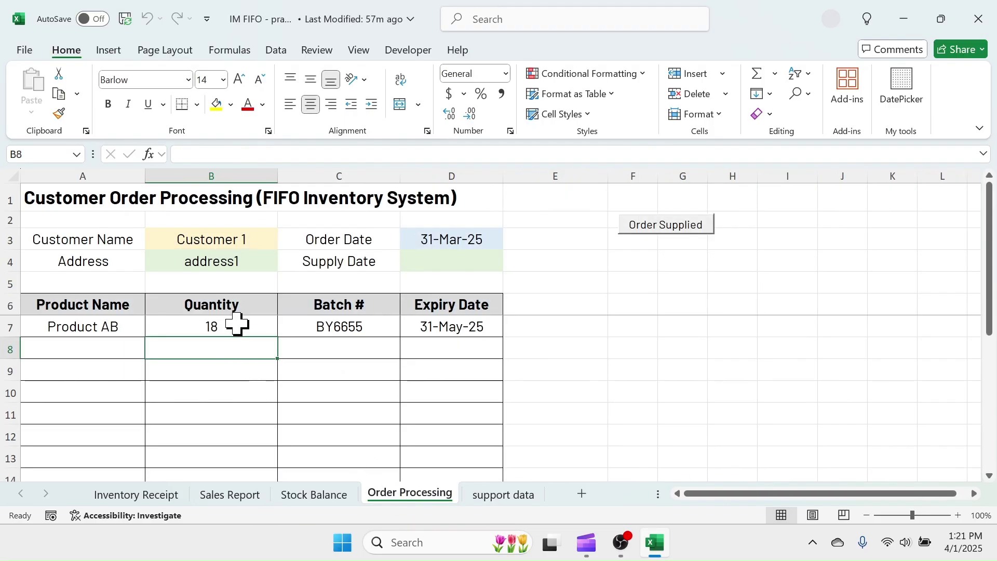
left_click(238, 324)
type("7")
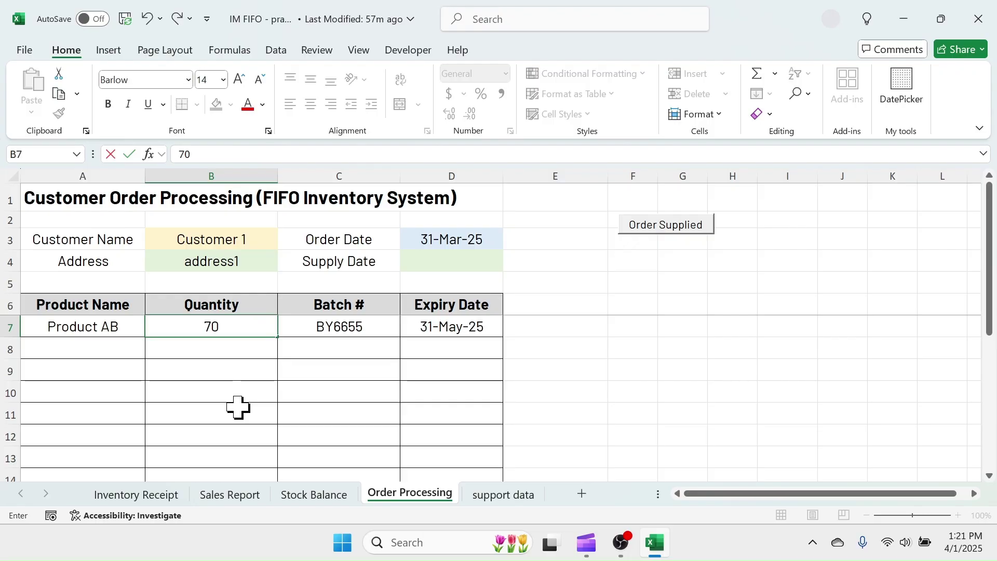
type("0")
key("Return")
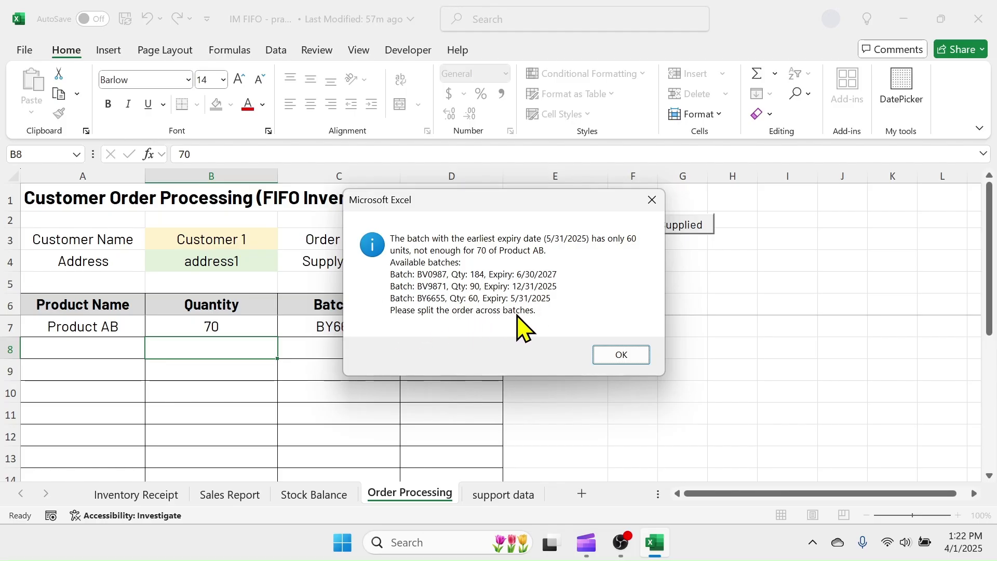
Dismiss the warning and reduce the first Product AB line to 60.
left_click(617, 355)
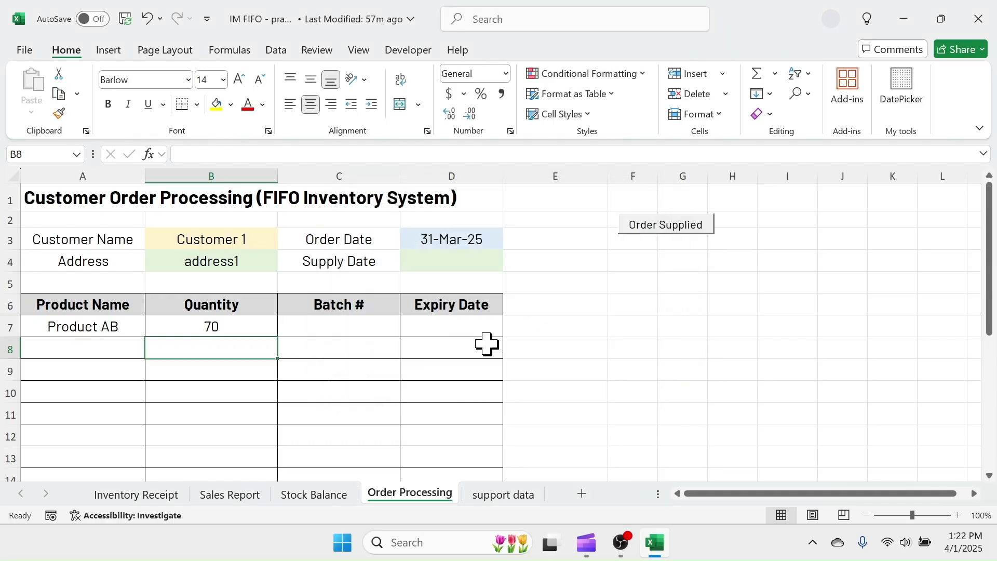
left_click(206, 331)
type("60")
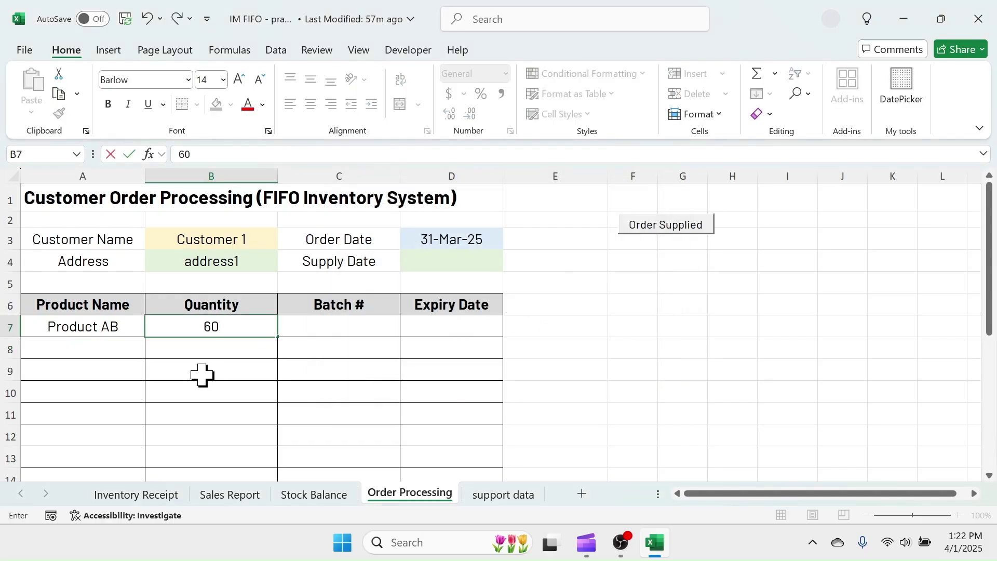
key("Return")
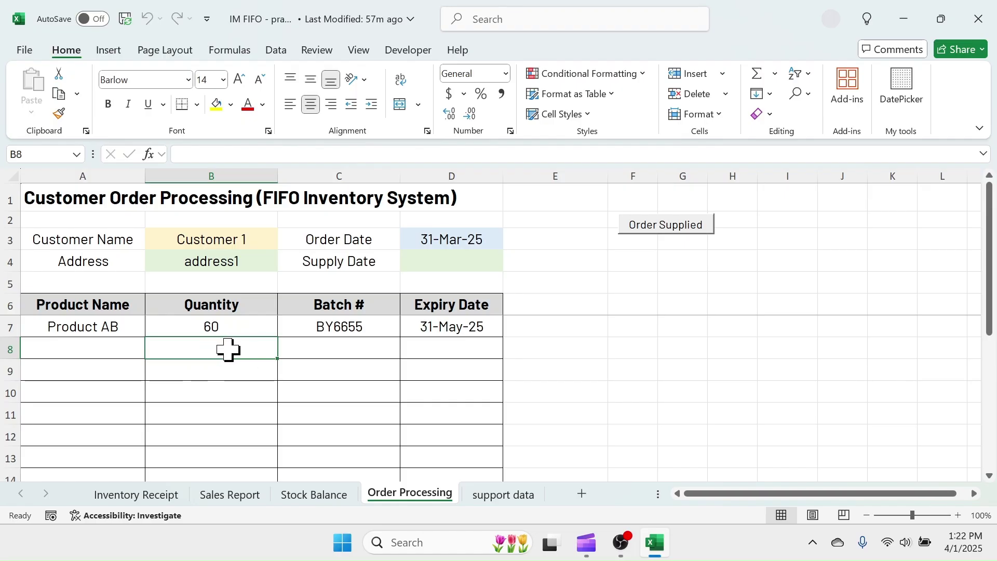
Add a second Product AB order line of 10, assigned batch BV9871.
left_click(104, 348)
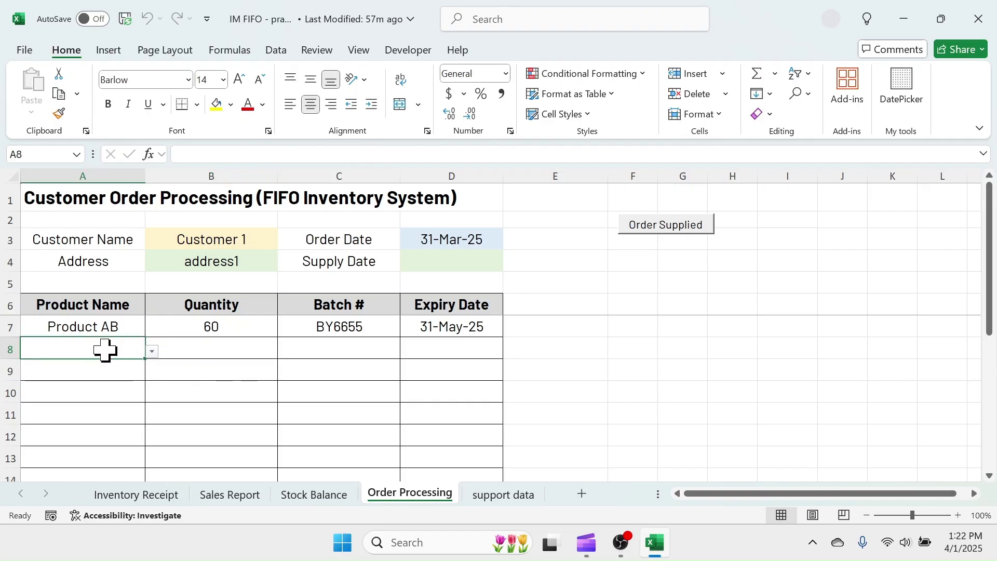
left_click(151, 353)
left_click(83, 367)
left_click(229, 350)
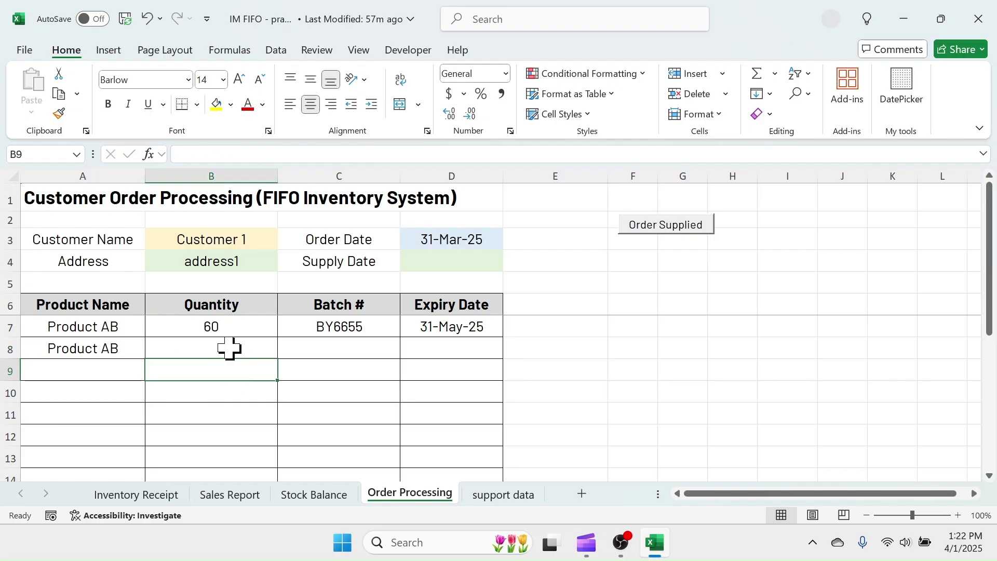
type("10")
key("Return")
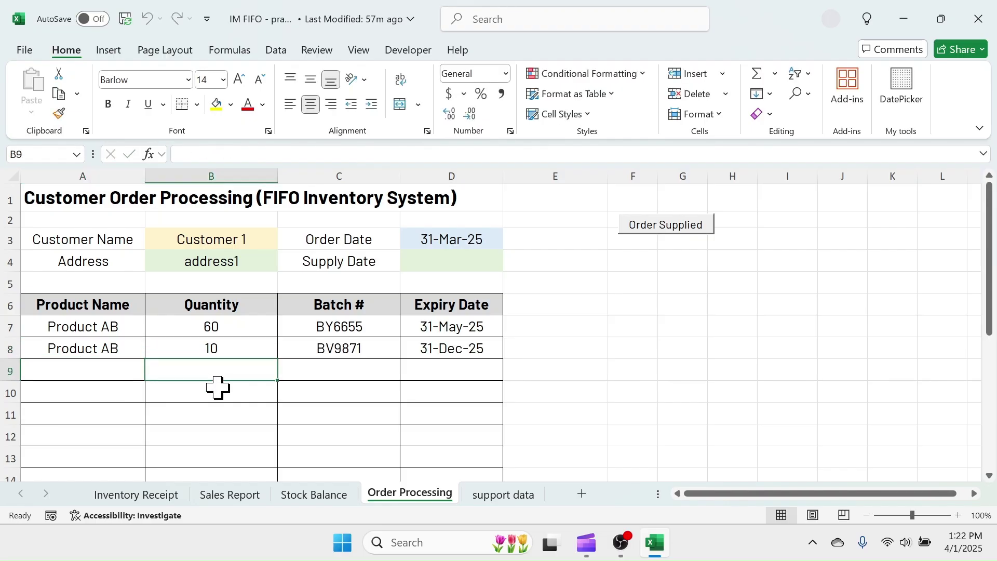
left_click(336, 349)
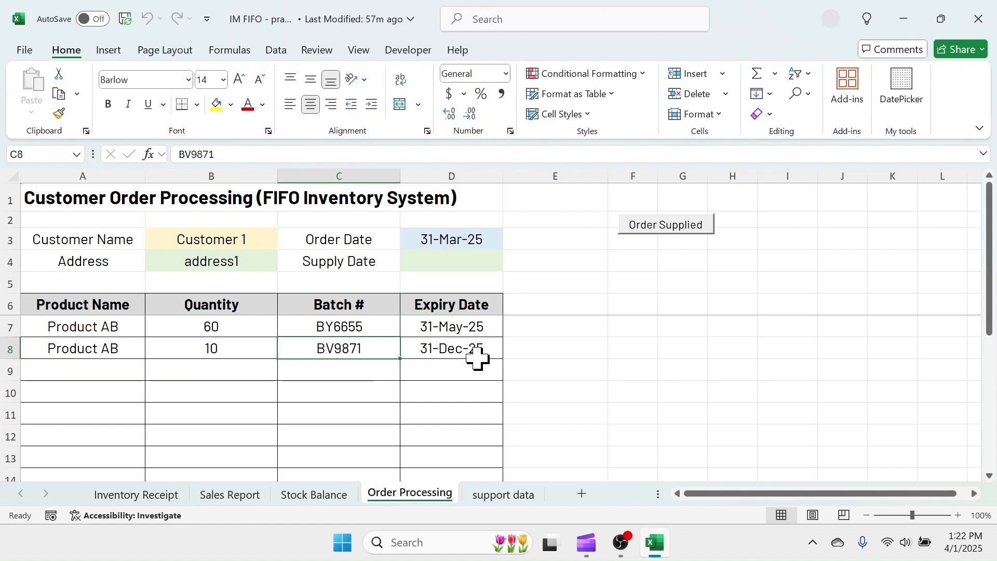
left_click(617, 354)
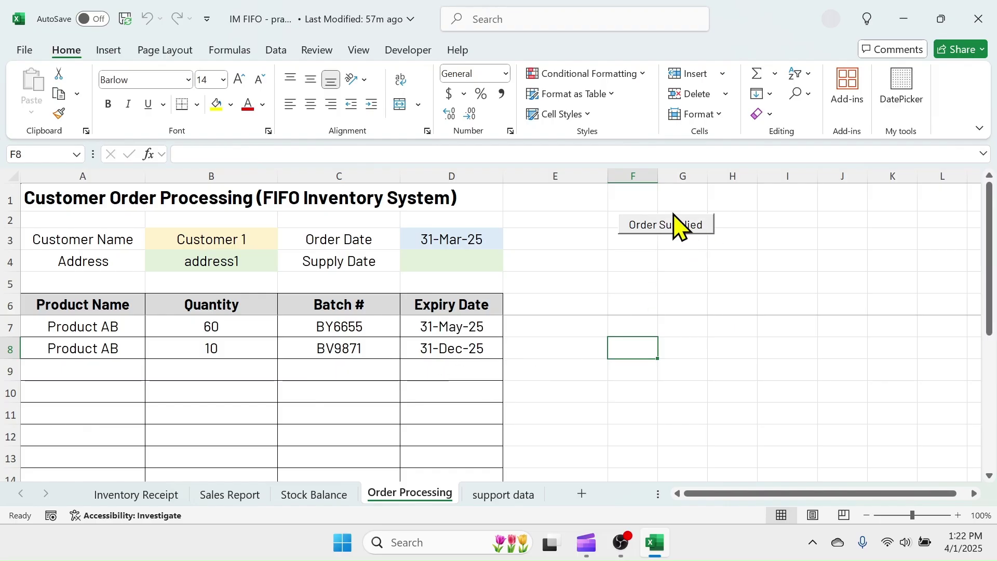
Check the Sales Report, then attempt posting the order and dismiss the missing-details warning.
left_click(240, 495)
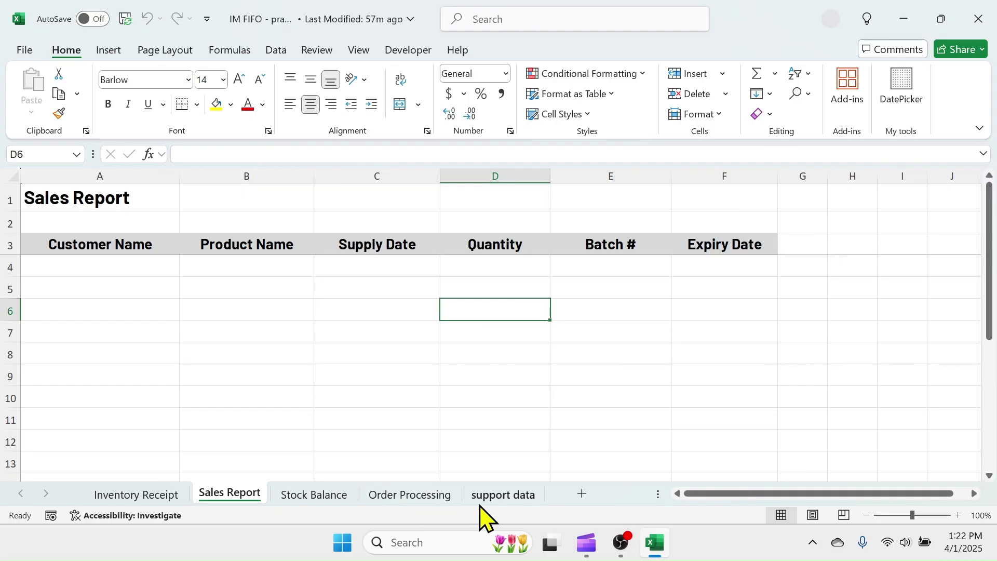
left_click(429, 502)
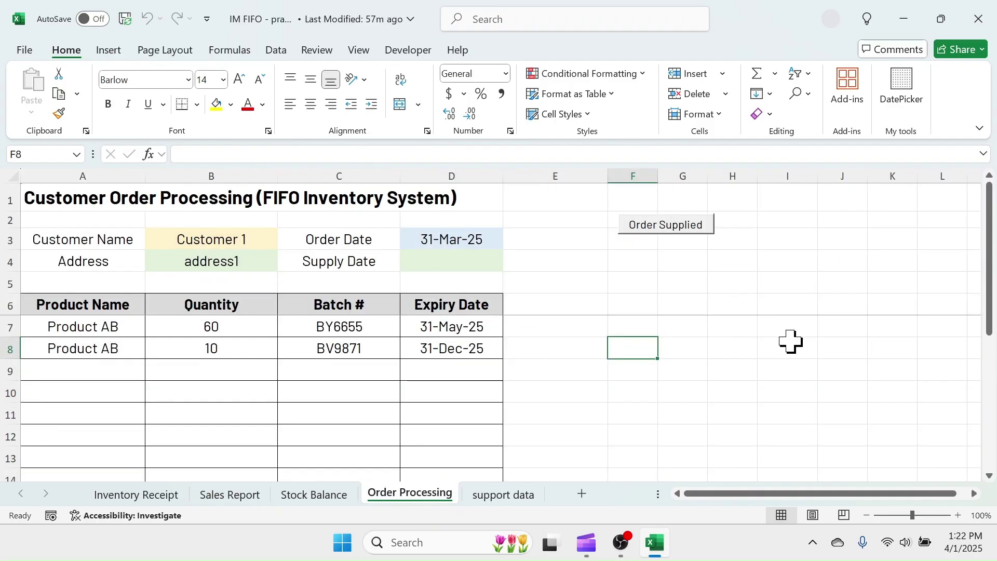
left_click(673, 232)
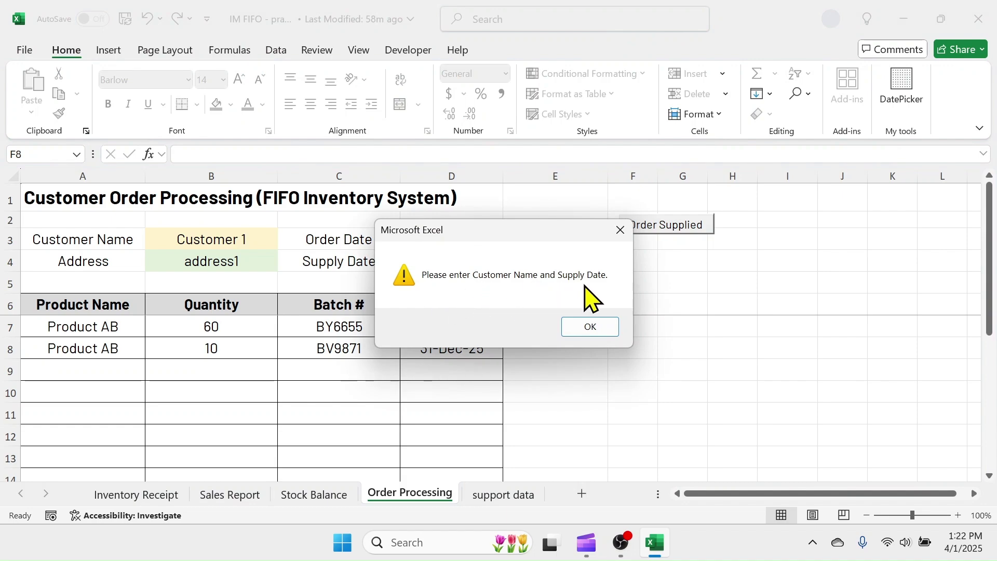
left_click(592, 328)
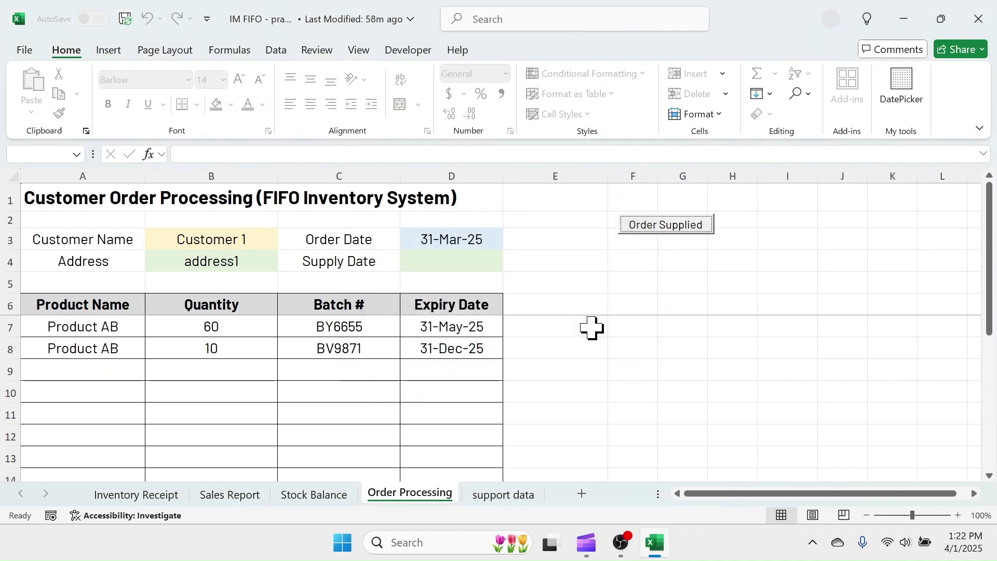
Set supply date 1-Apr-25 and post the order as supplied.
left_click(445, 260)
left_click(911, 90)
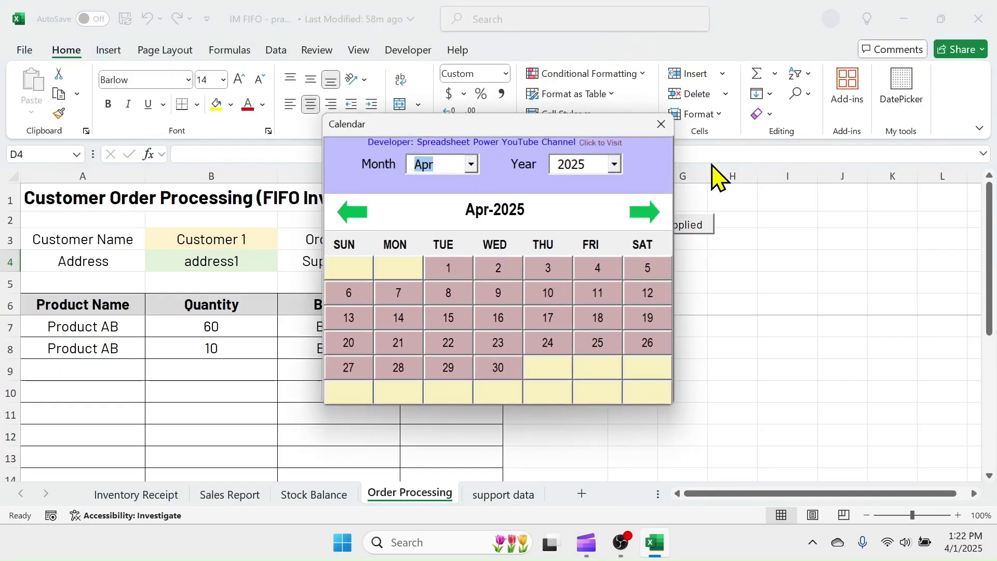
left_click(453, 267)
left_click(661, 124)
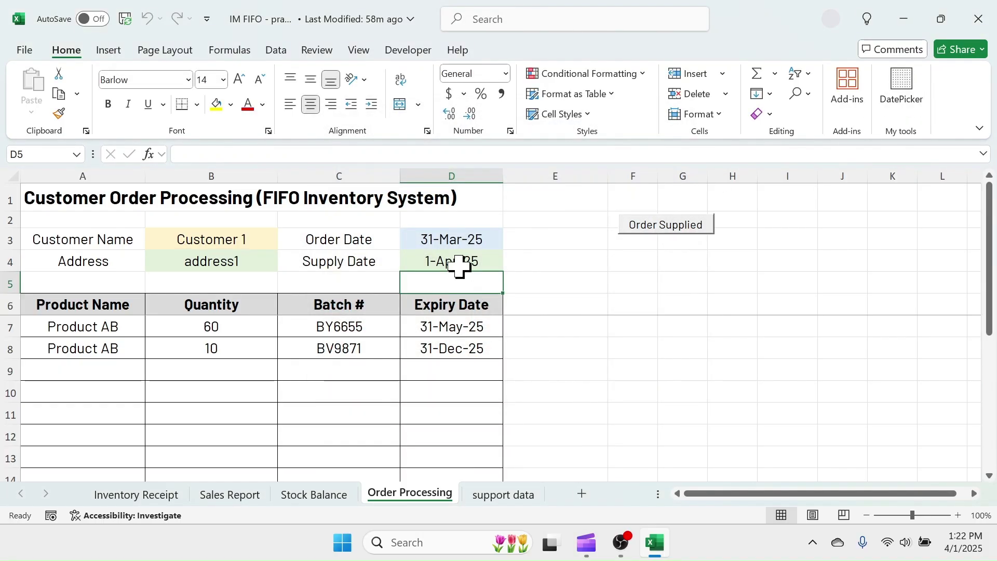
left_click(670, 228)
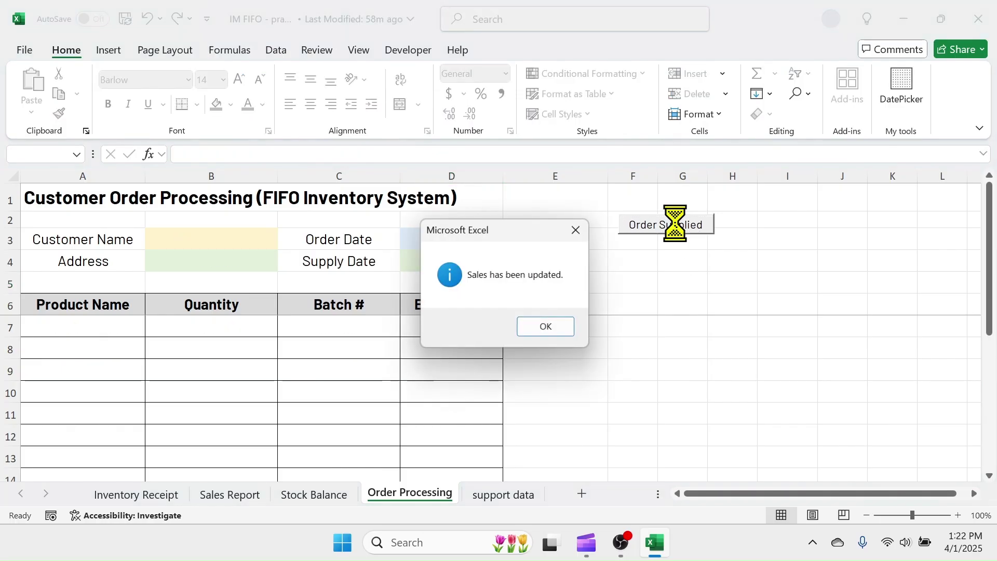
Compare Sales Report's 60 and 10 sale rows with Stock Balance showing BV9871 at 80.
left_click(558, 337)
left_click(237, 494)
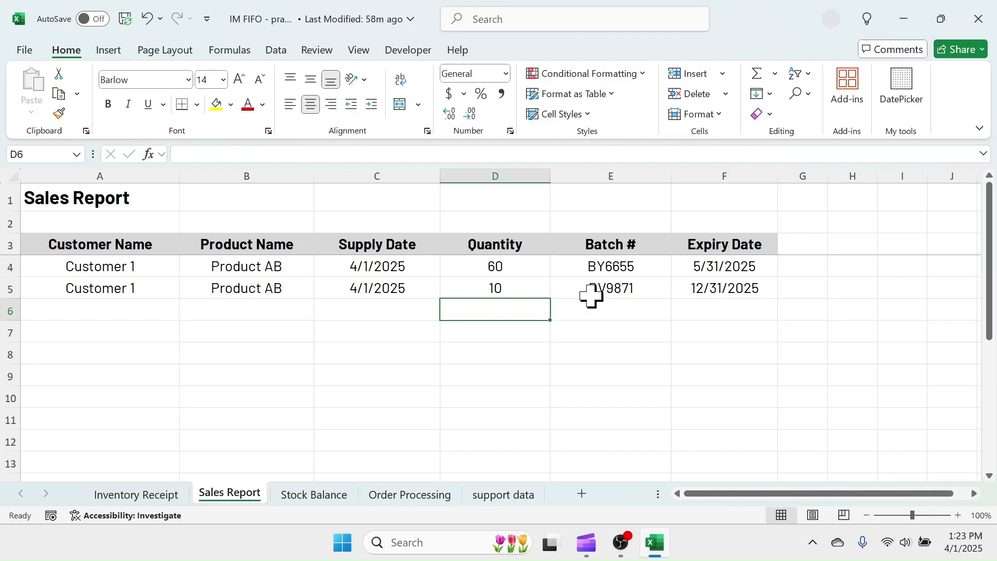
left_click(323, 494)
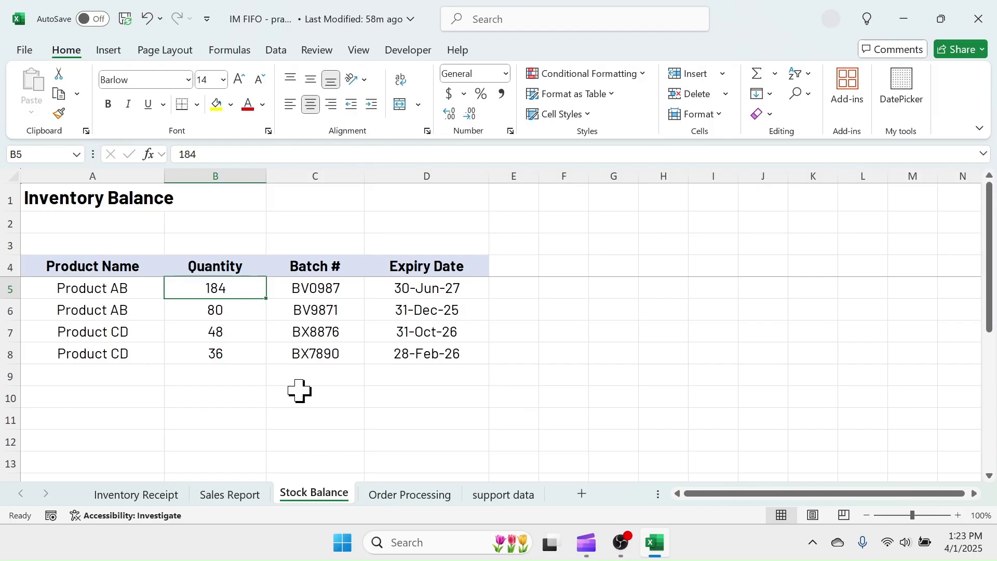
key("ctrl+Page_Up")
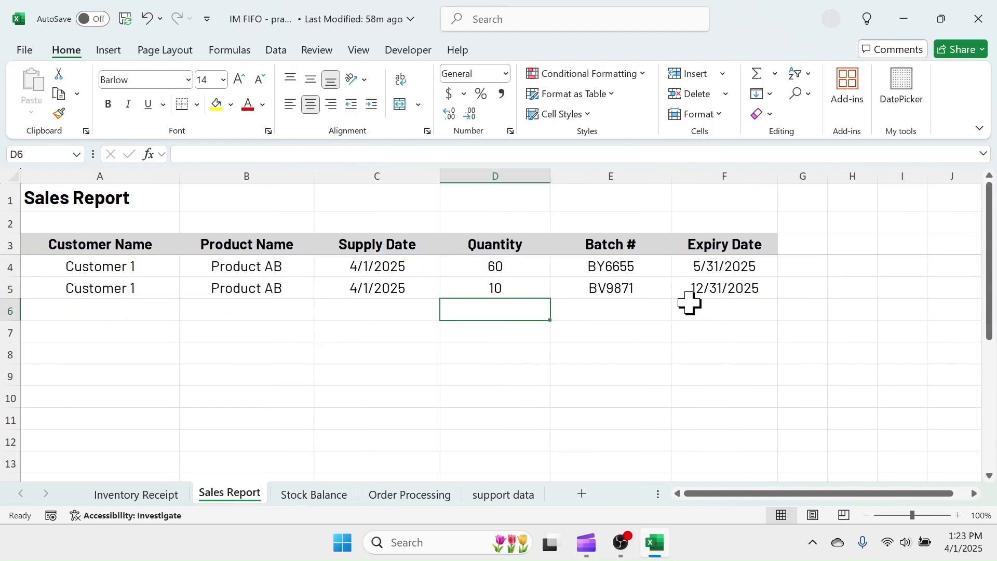
left_click(314, 494)
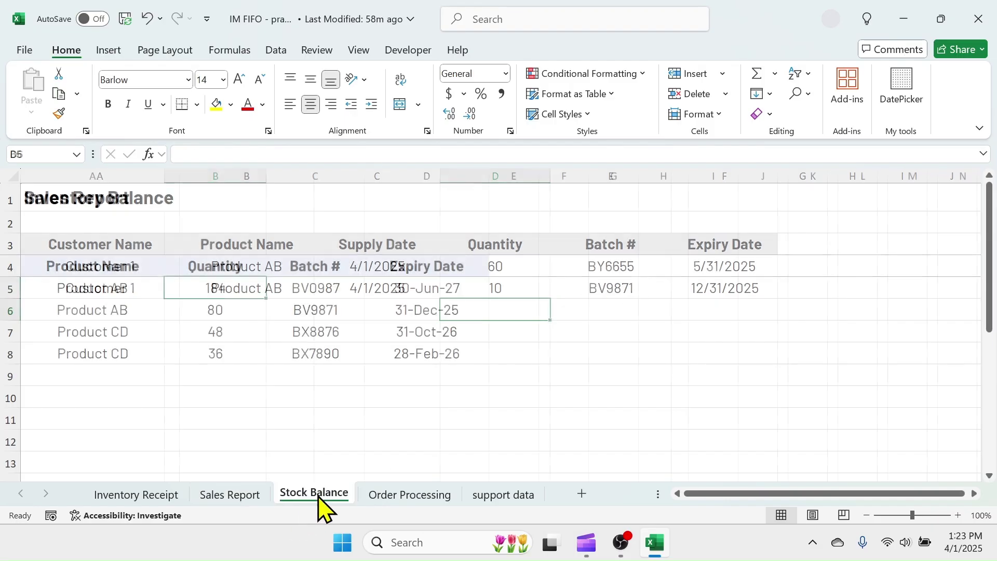